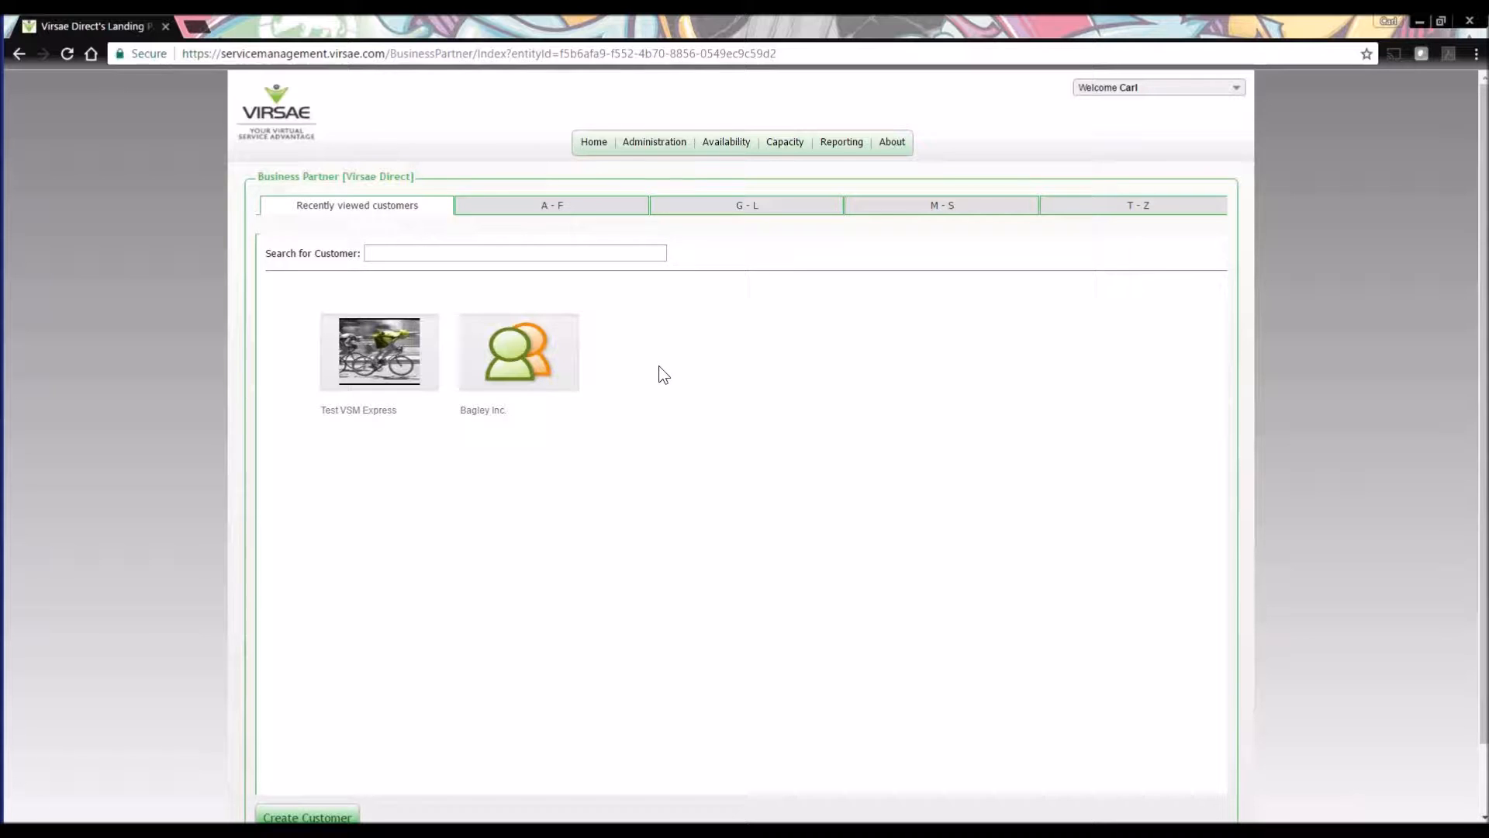
# Open the alarm rules in Availability Manager for the customer Bagley Inc.
pyautogui.click(517, 355)
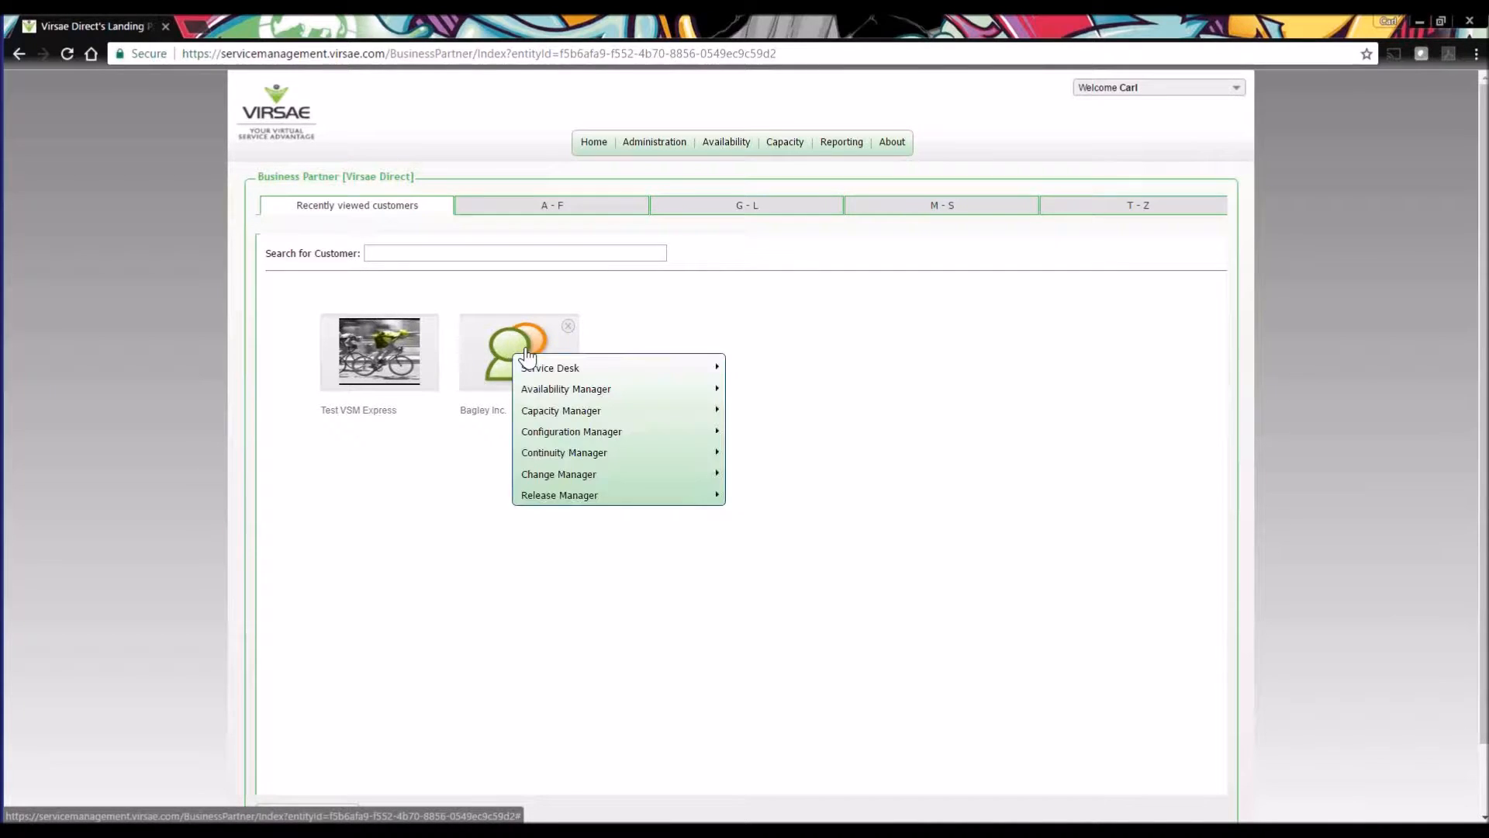
pyautogui.moveTo(559, 391)
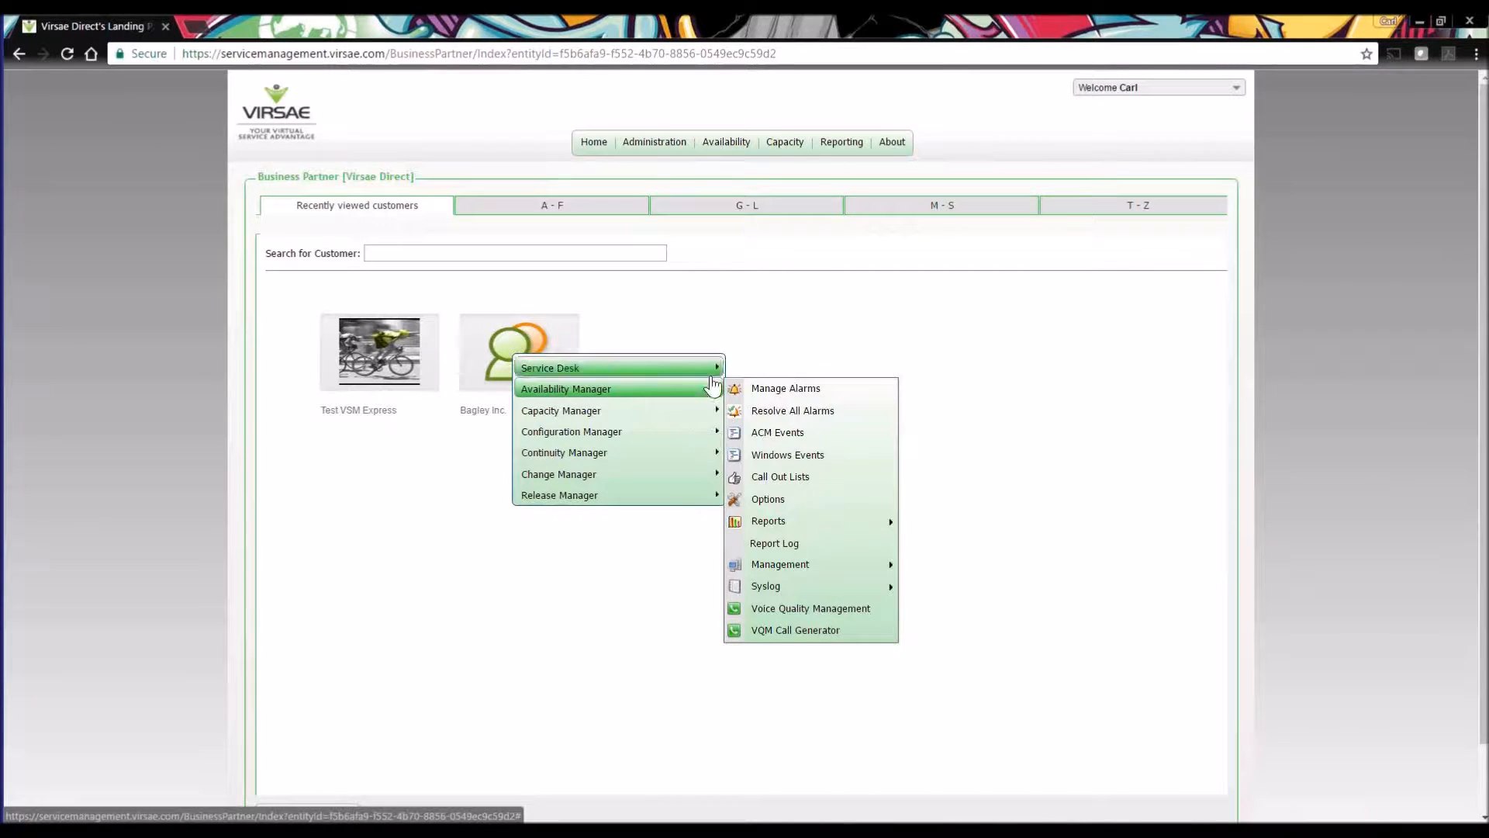
pyautogui.moveTo(803, 572)
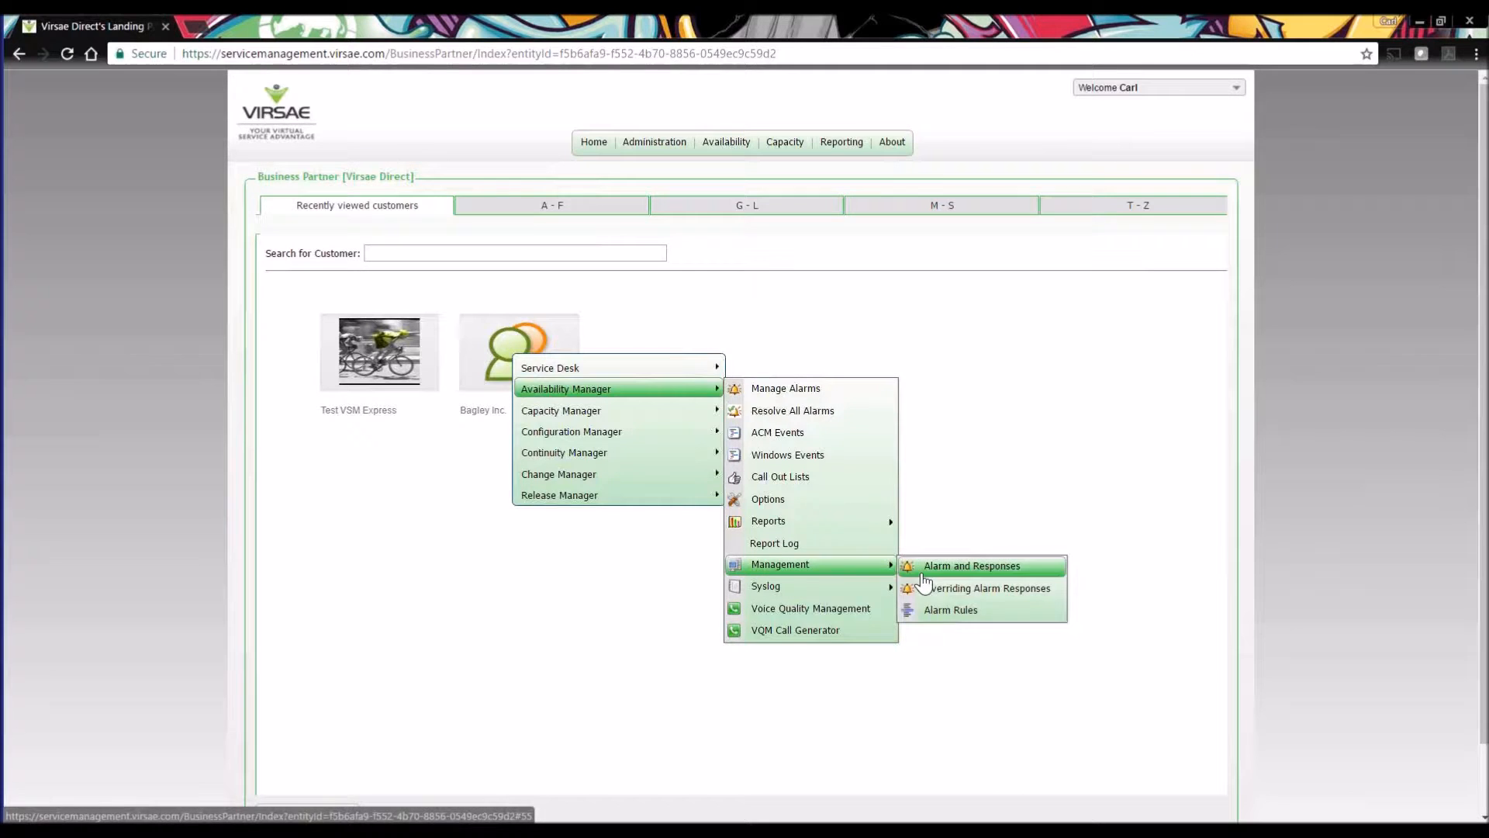
pyautogui.click(952, 611)
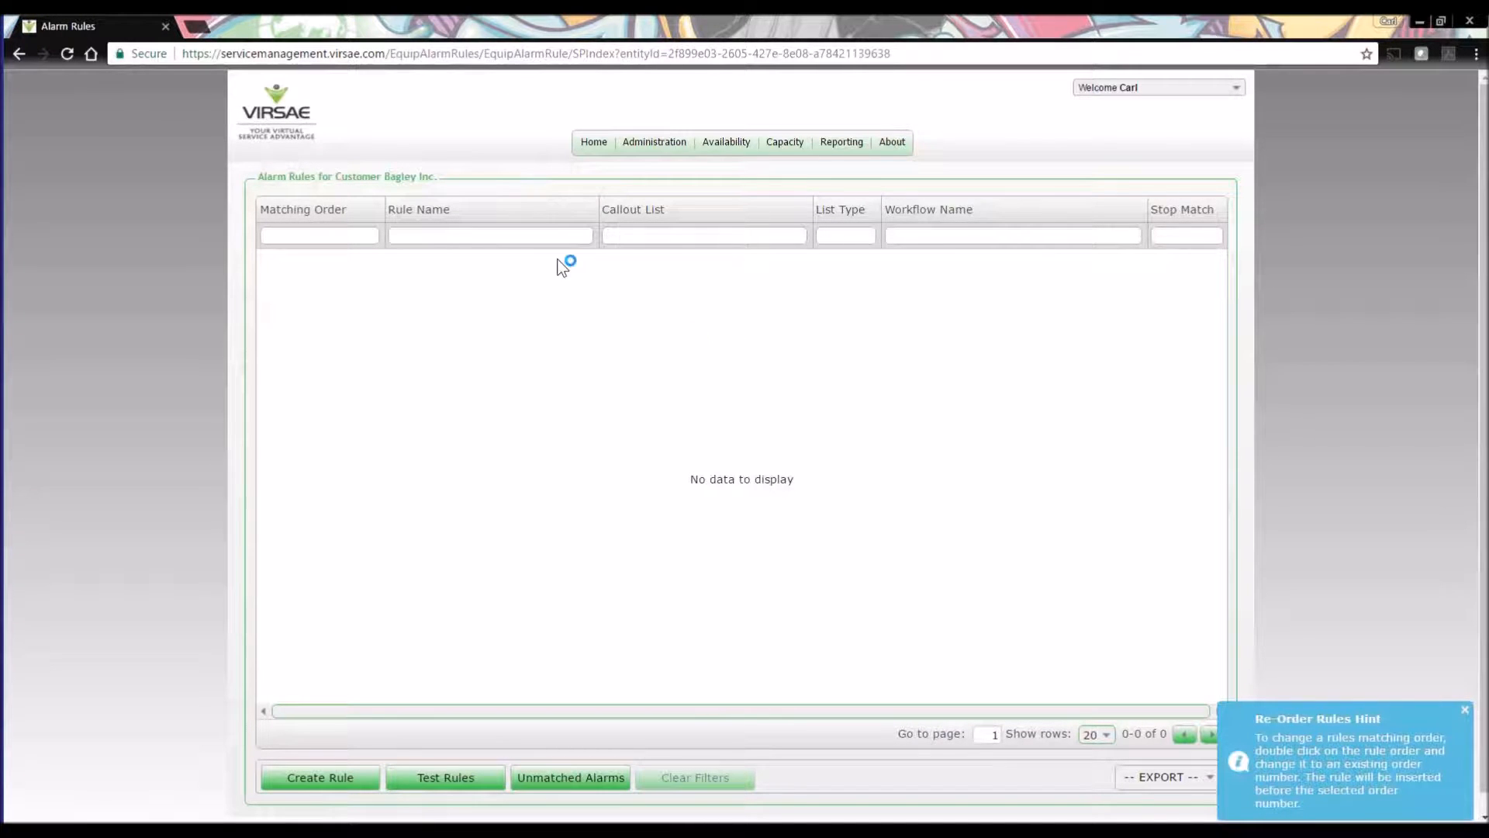
# Start a new alarm rule and name it "Severity 2 Alarms".
pyautogui.click(317, 782)
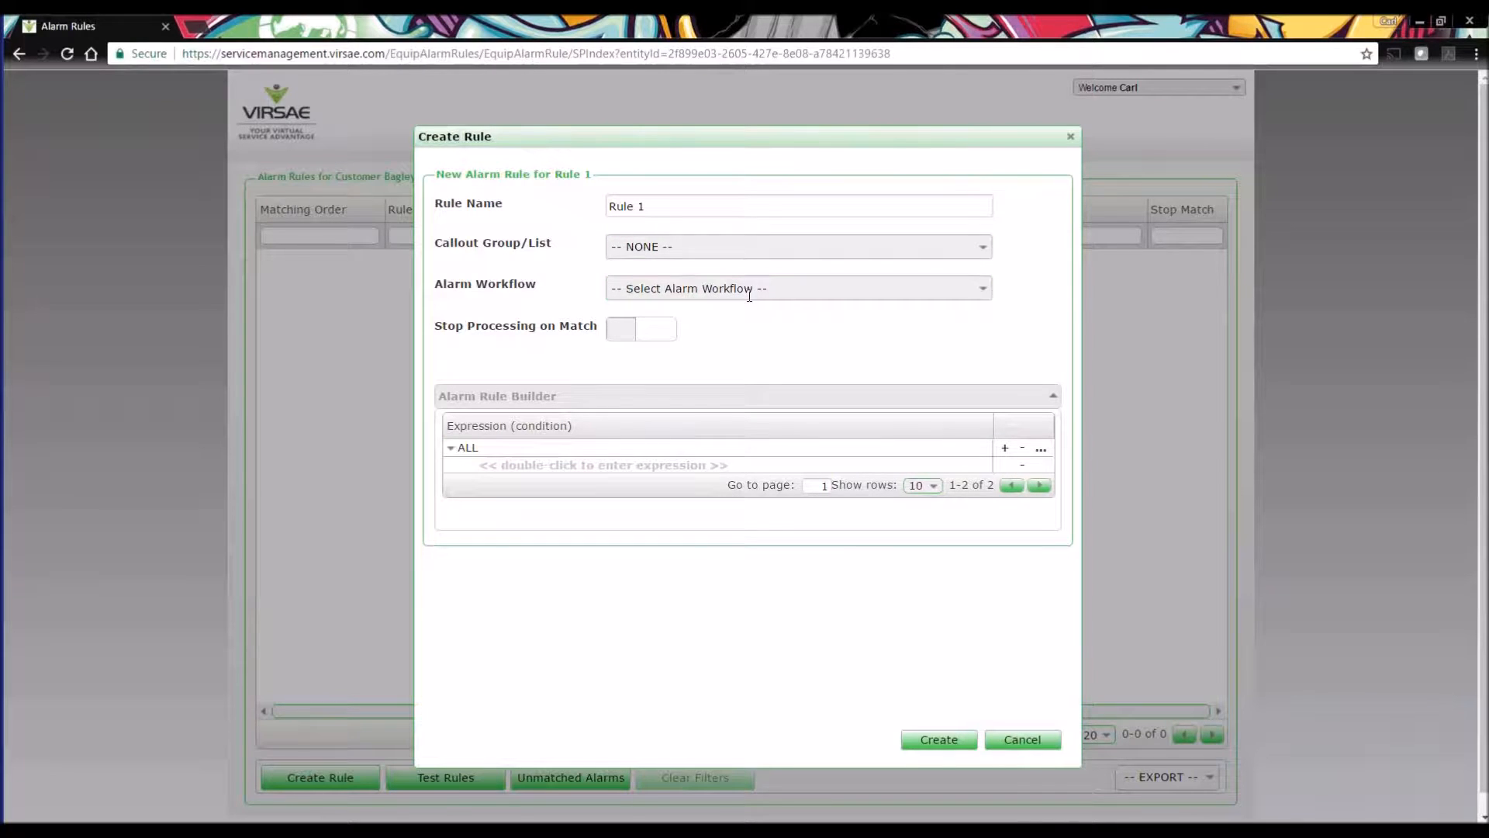
pyautogui.click(644, 207)
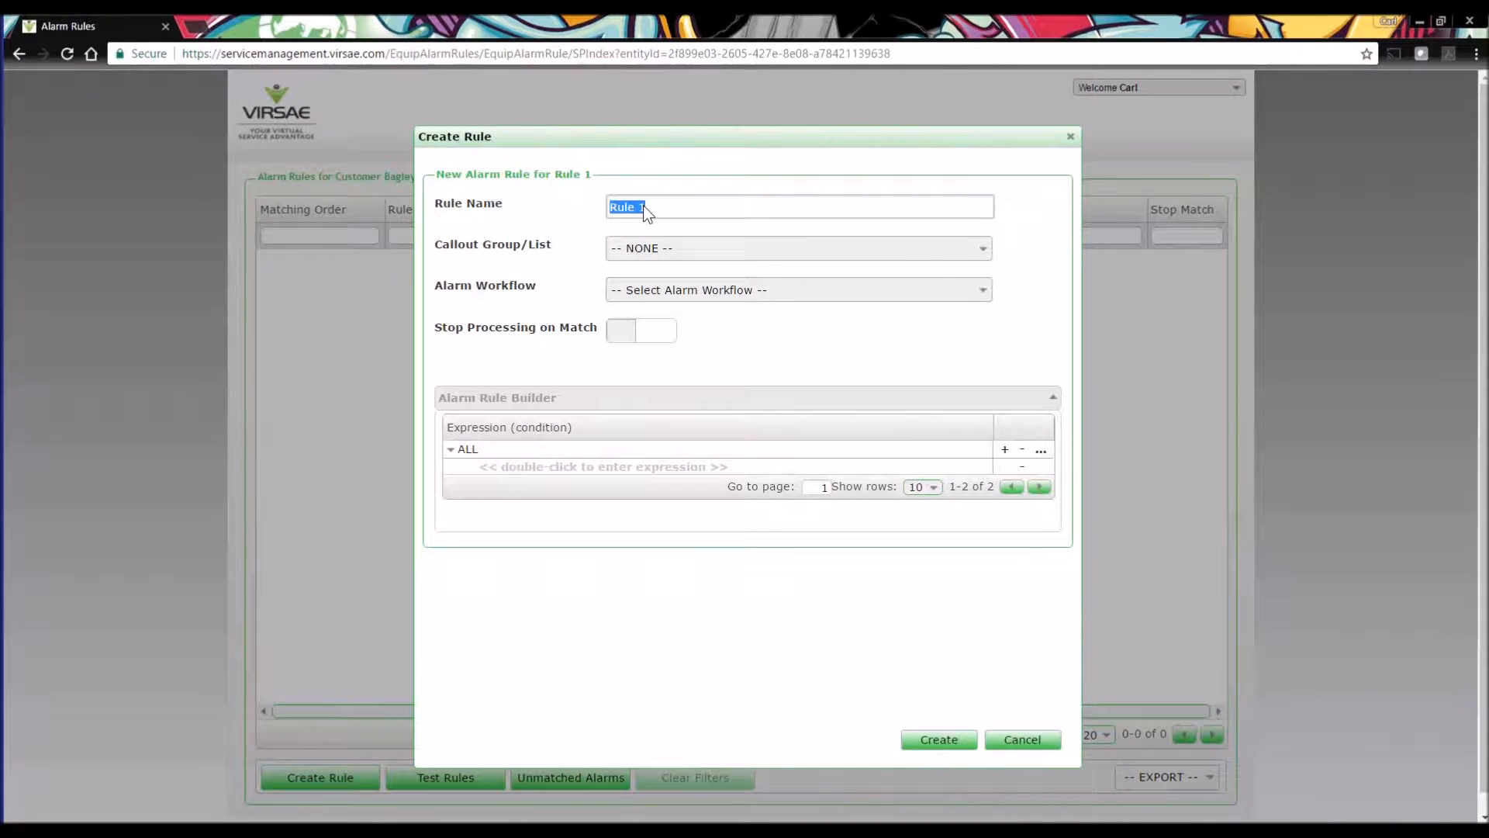
pyautogui.write('Severity')
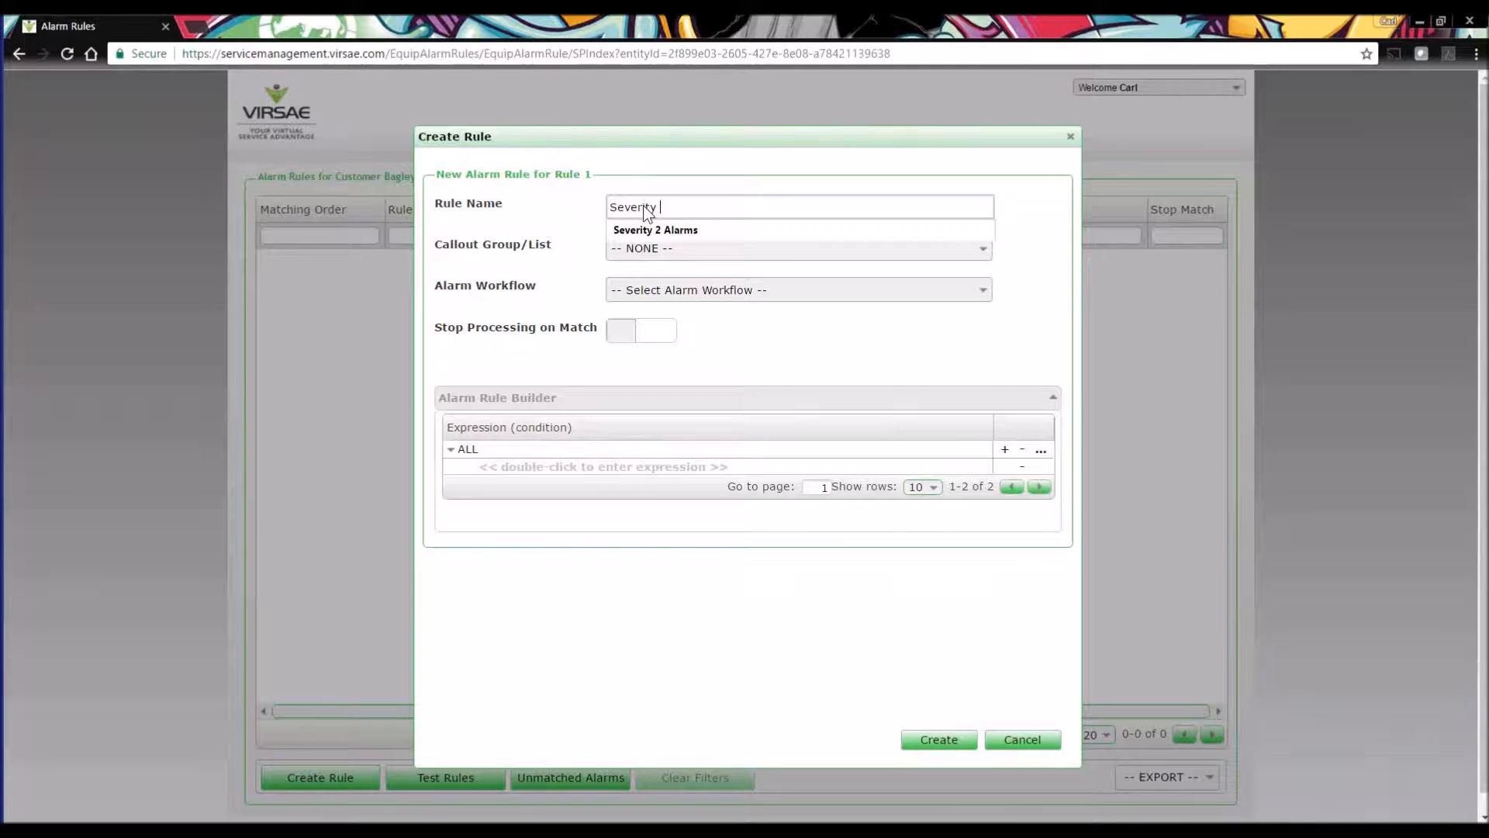
pyautogui.write(' 2 Alarms')
pyautogui.click(1036, 219)
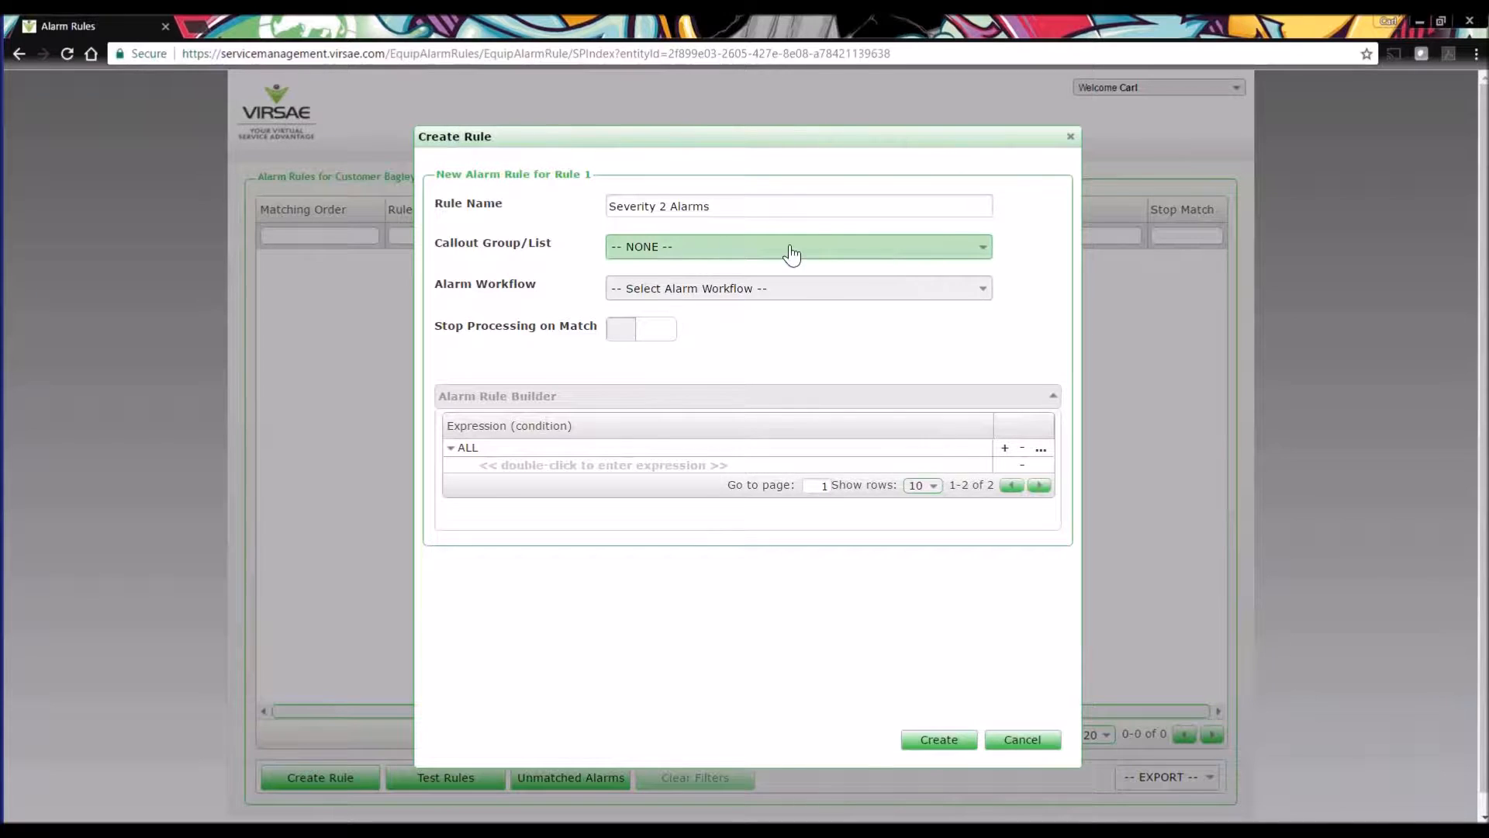
# Create a new callout list named "Calloutlist 1" for the rule.
pyautogui.click(722, 248)
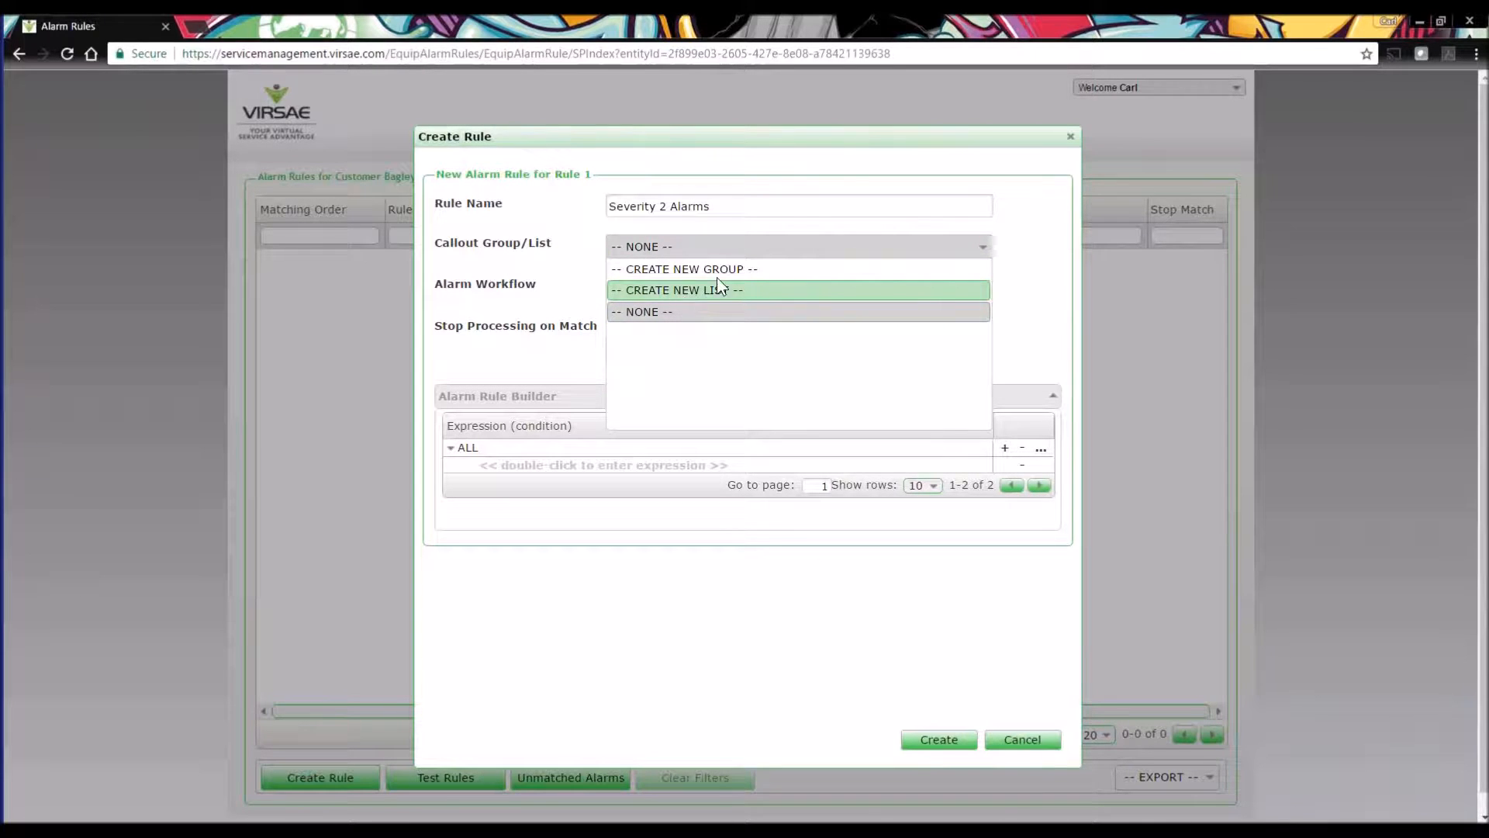
pyautogui.click(678, 291)
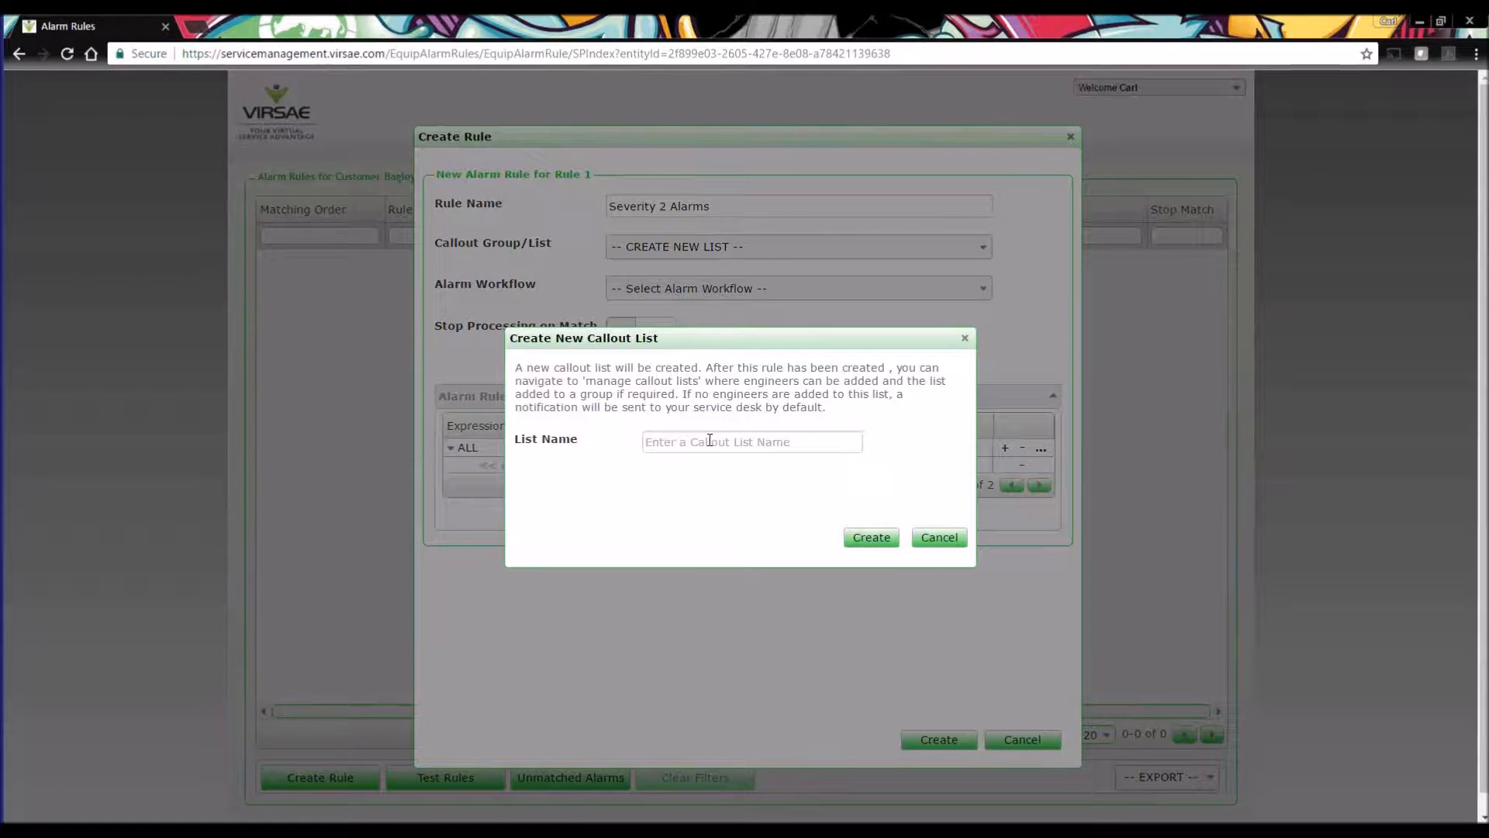
pyautogui.click(709, 441)
pyautogui.write('Cal')
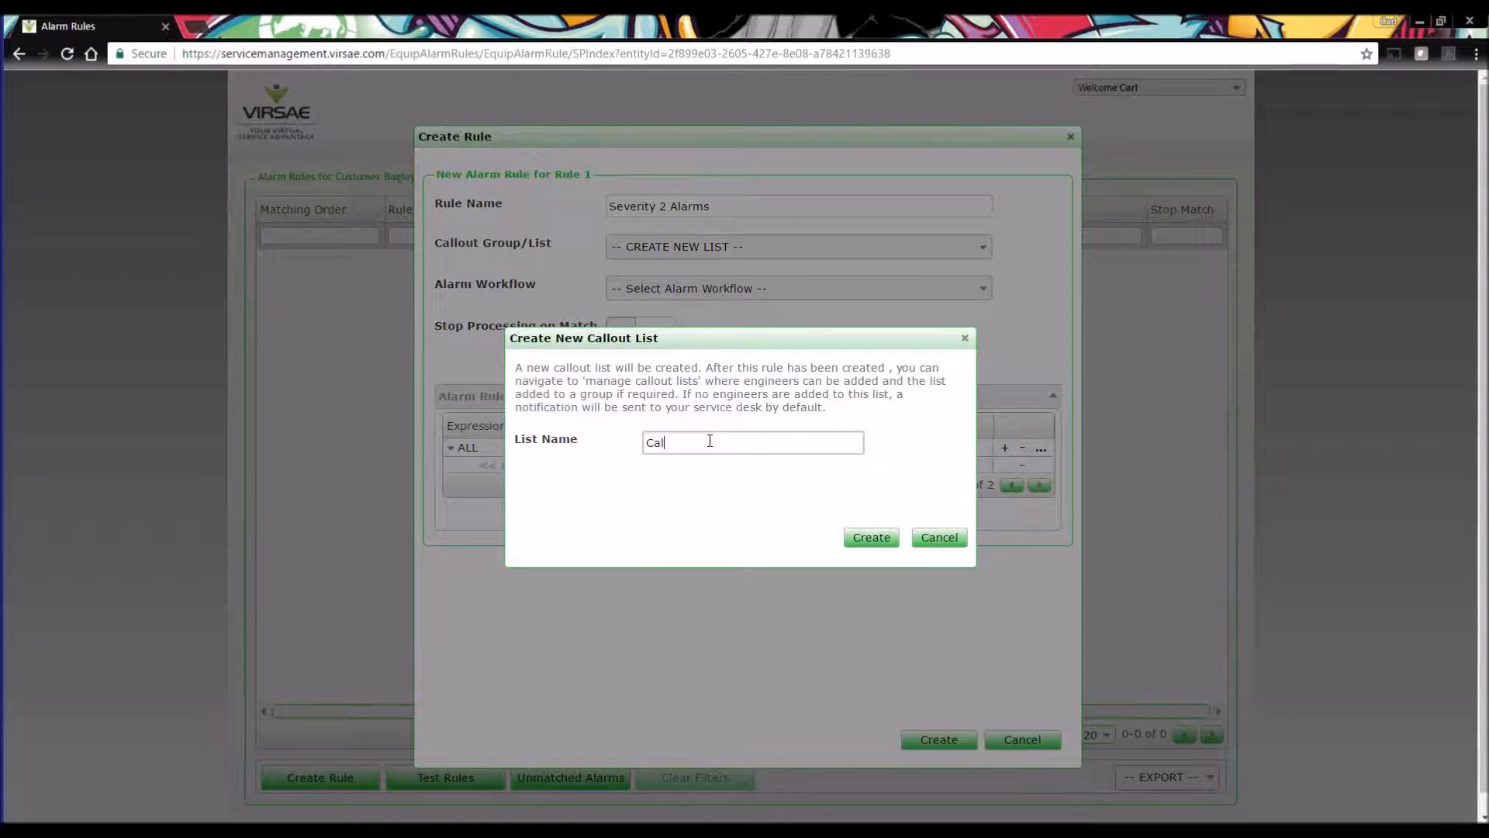
pyautogui.write('loutlist 1')
pyautogui.click(867, 537)
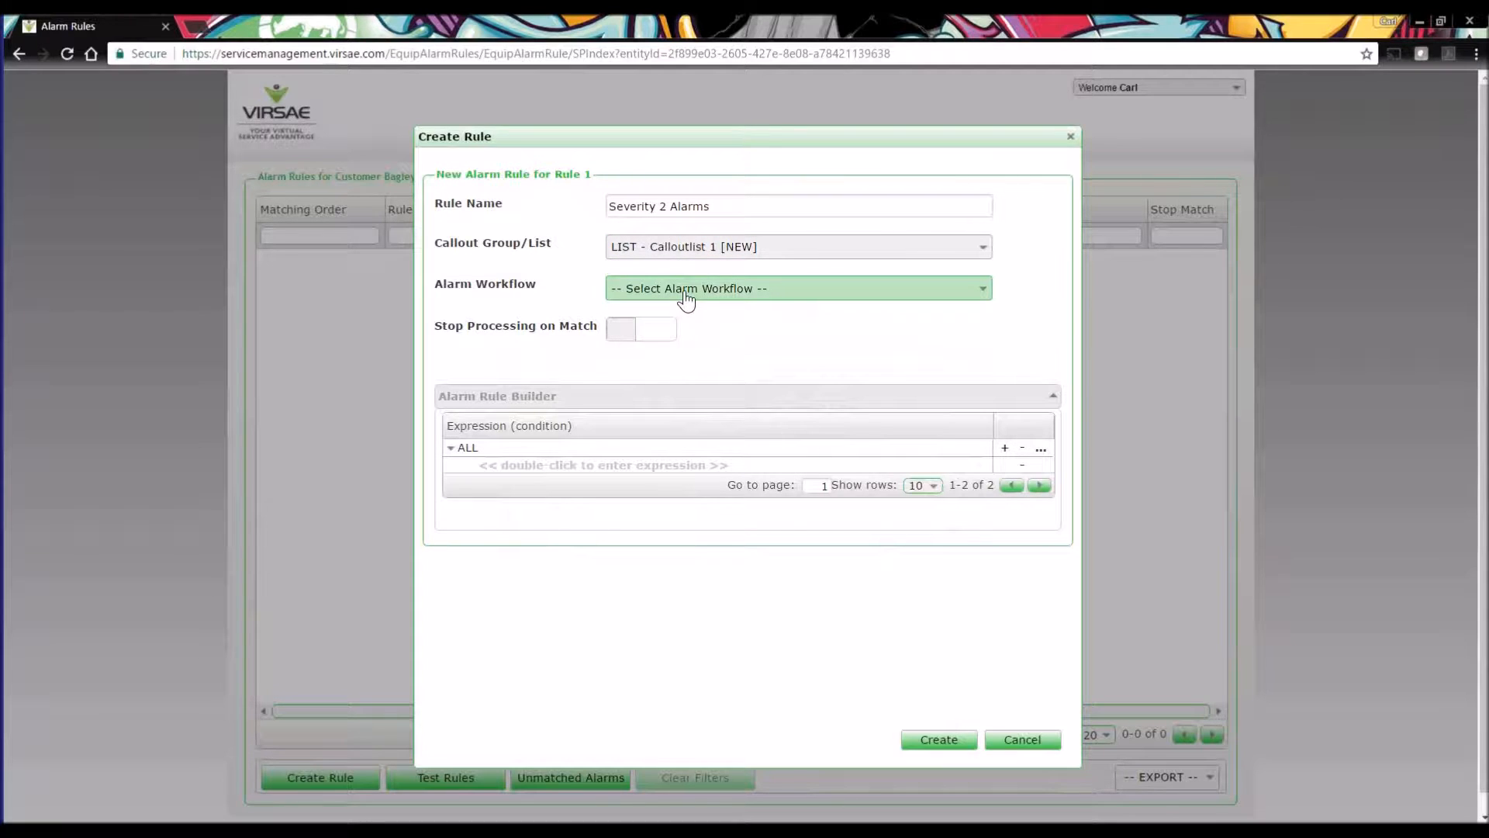
# Start a new alarm workflow for the rule and name it "All Severity 2 Alarms", correcting the spelling of "Severity".
pyautogui.click(803, 300)
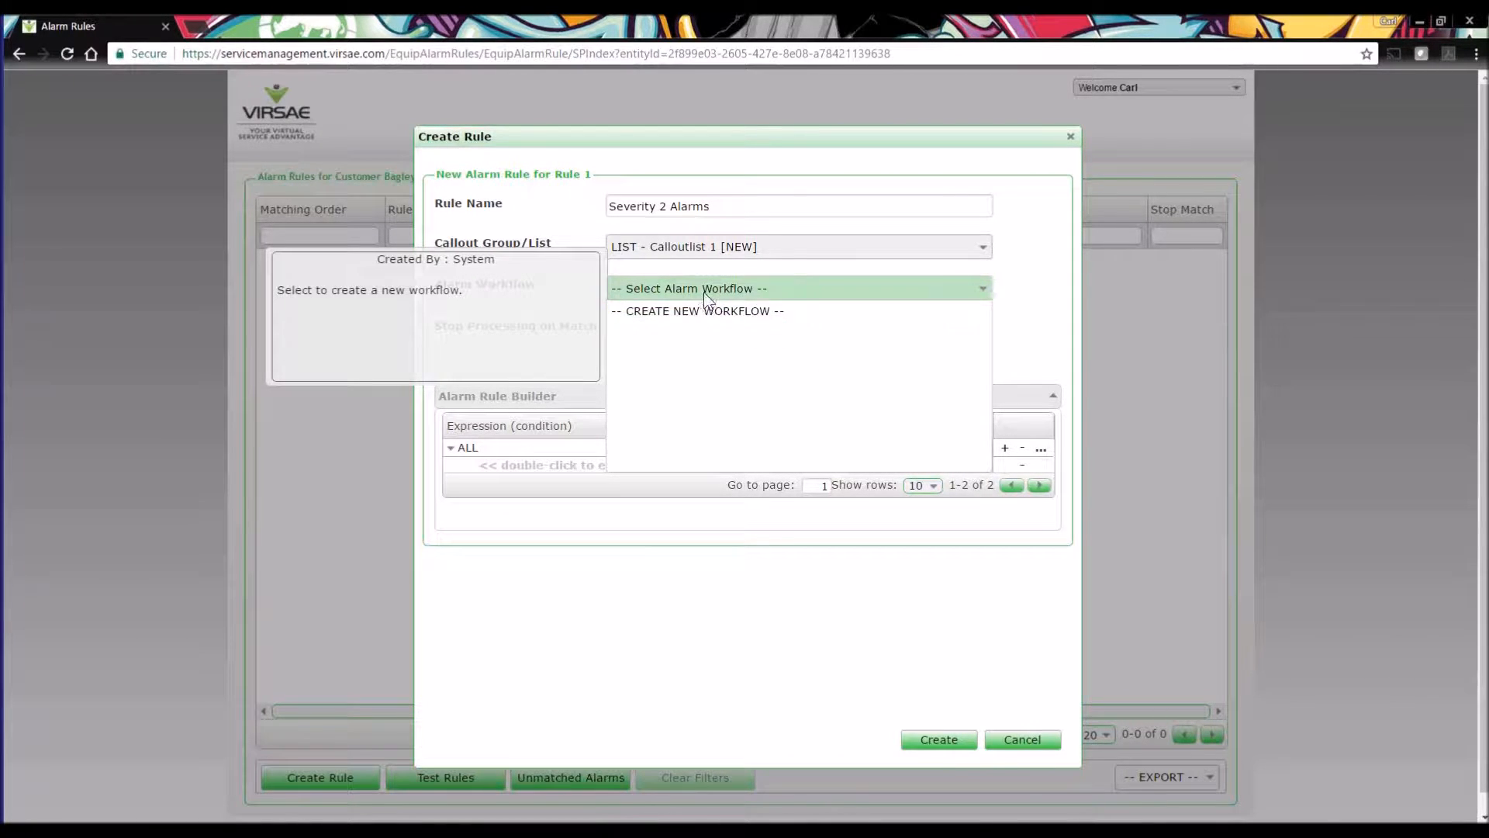
pyautogui.click(676, 311)
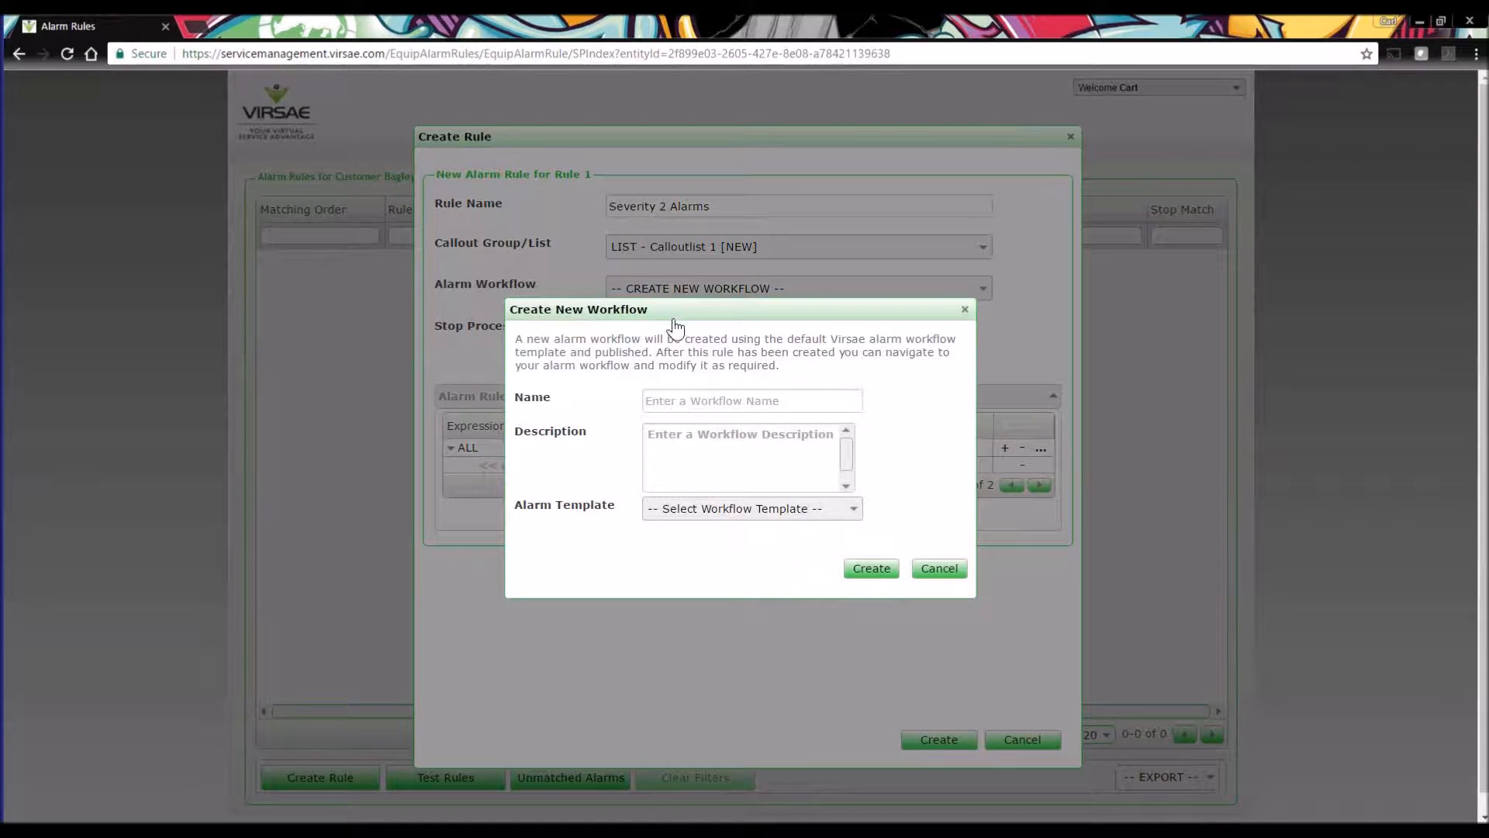
pyautogui.click(687, 400)
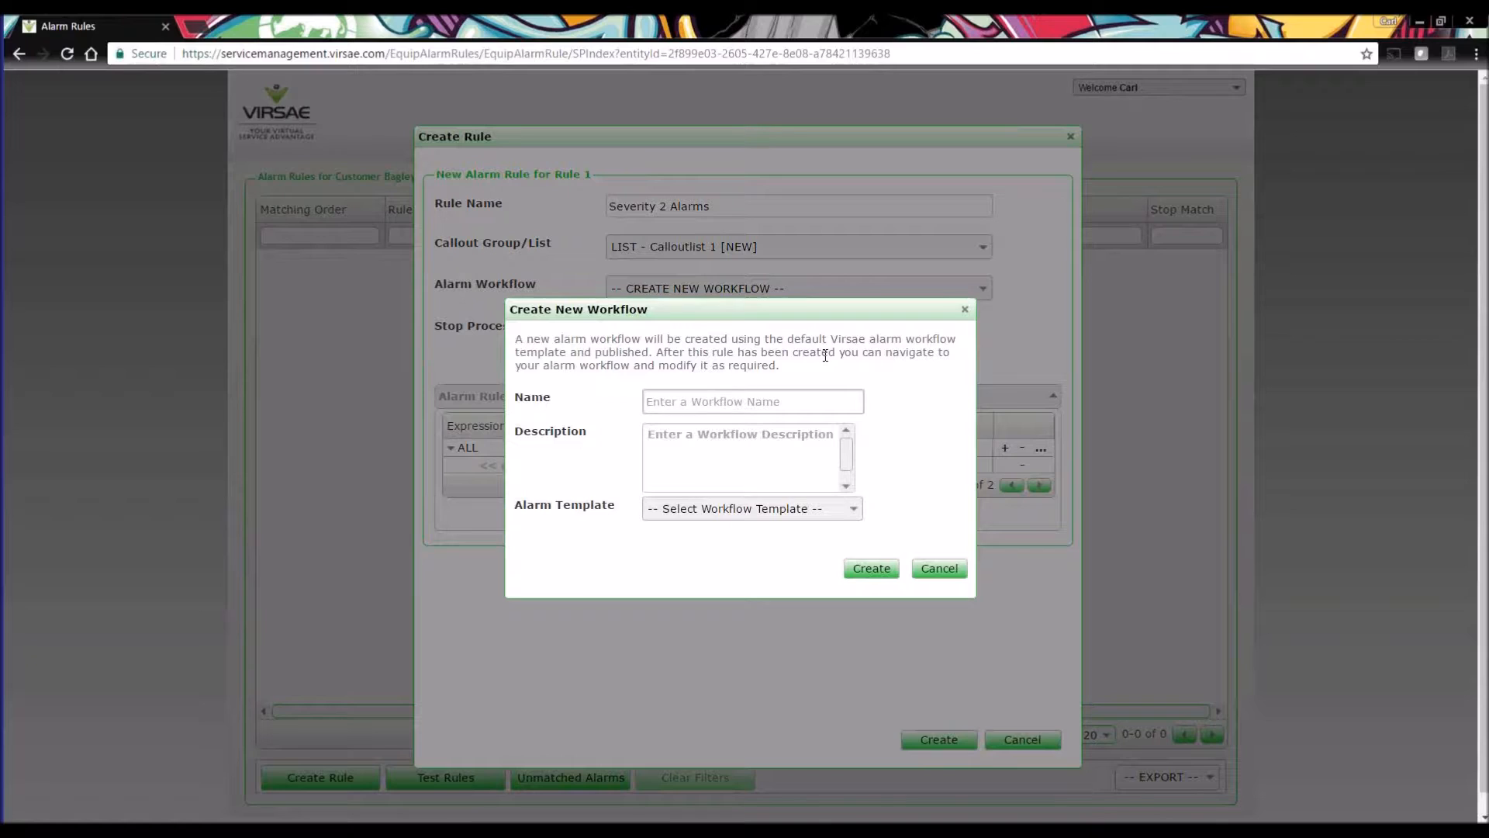
pyautogui.write('All Seveirty 2 Alarms')
pyautogui.rightClick(682, 405)
pyautogui.click(779, 415)
# Copy the workflow name "All Severity 2 Alarms" into the workflow's description.
pyautogui.click(784, 400)
pyautogui.moveTo(767, 401); pyautogui.dragTo(646, 401)
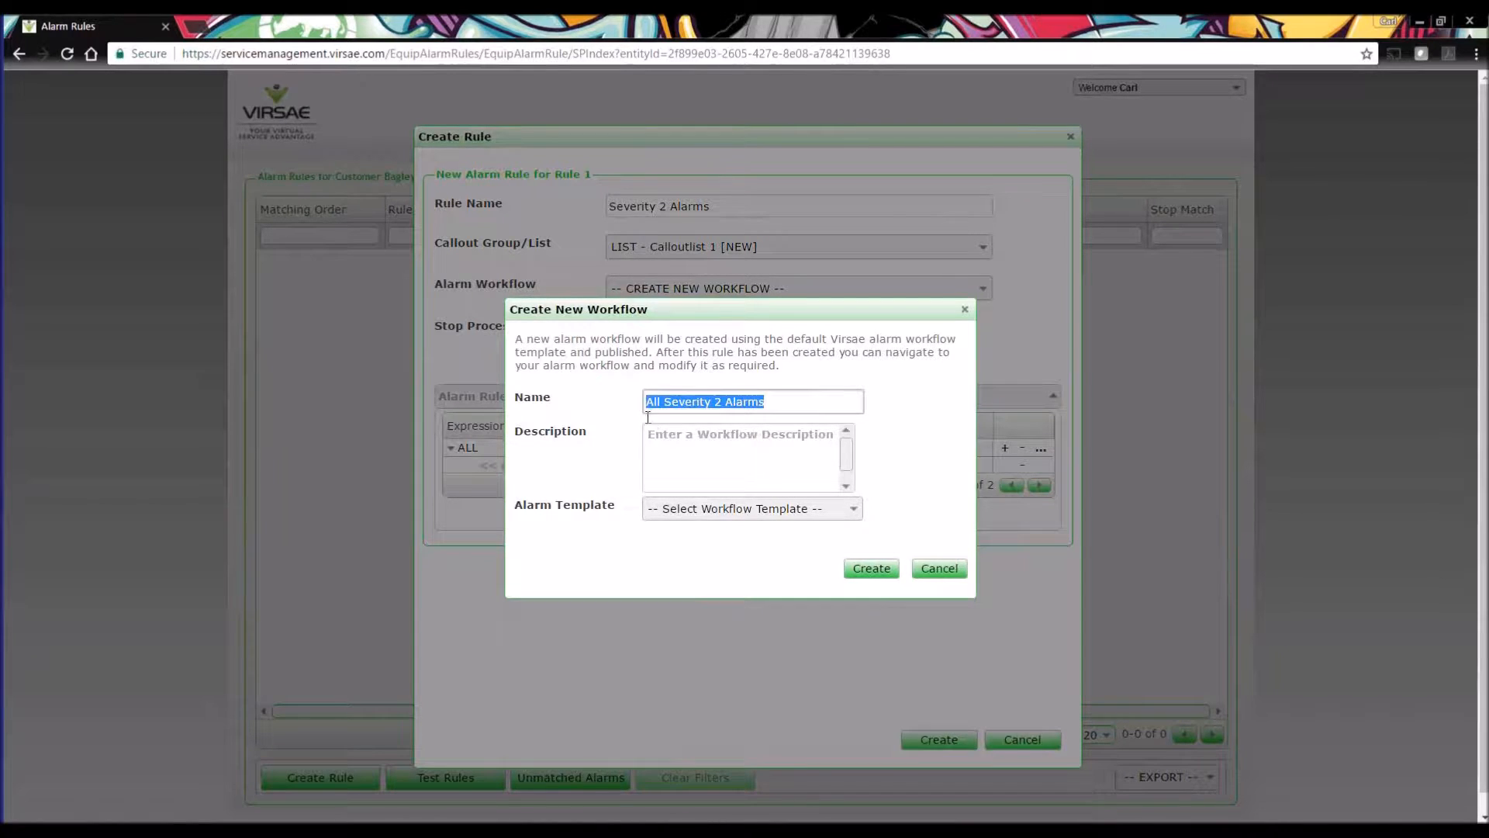
pyautogui.rightClick(670, 403)
pyautogui.click(711, 439)
pyautogui.rightClick(676, 450)
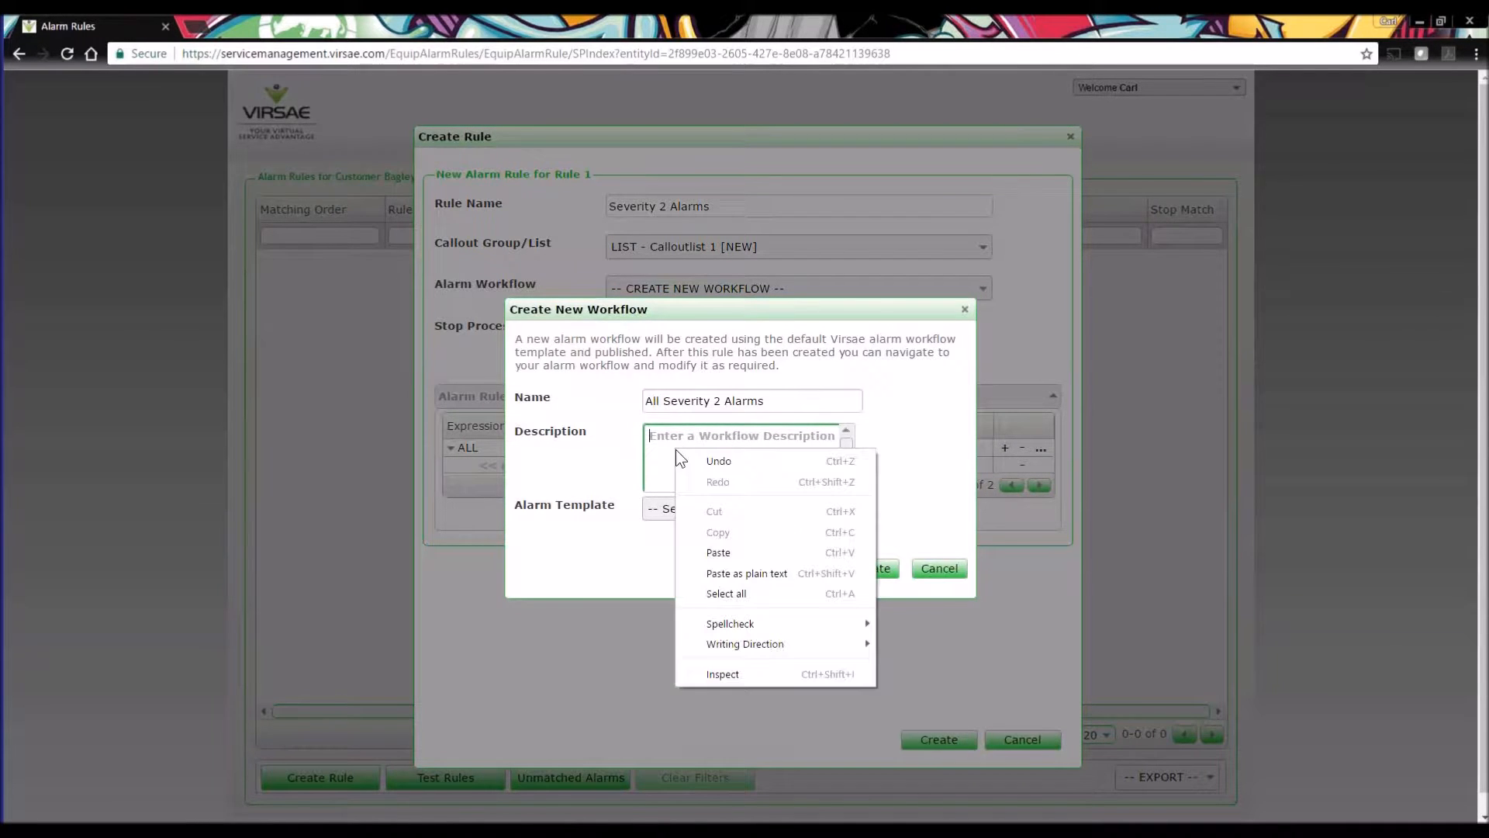
pyautogui.click(712, 552)
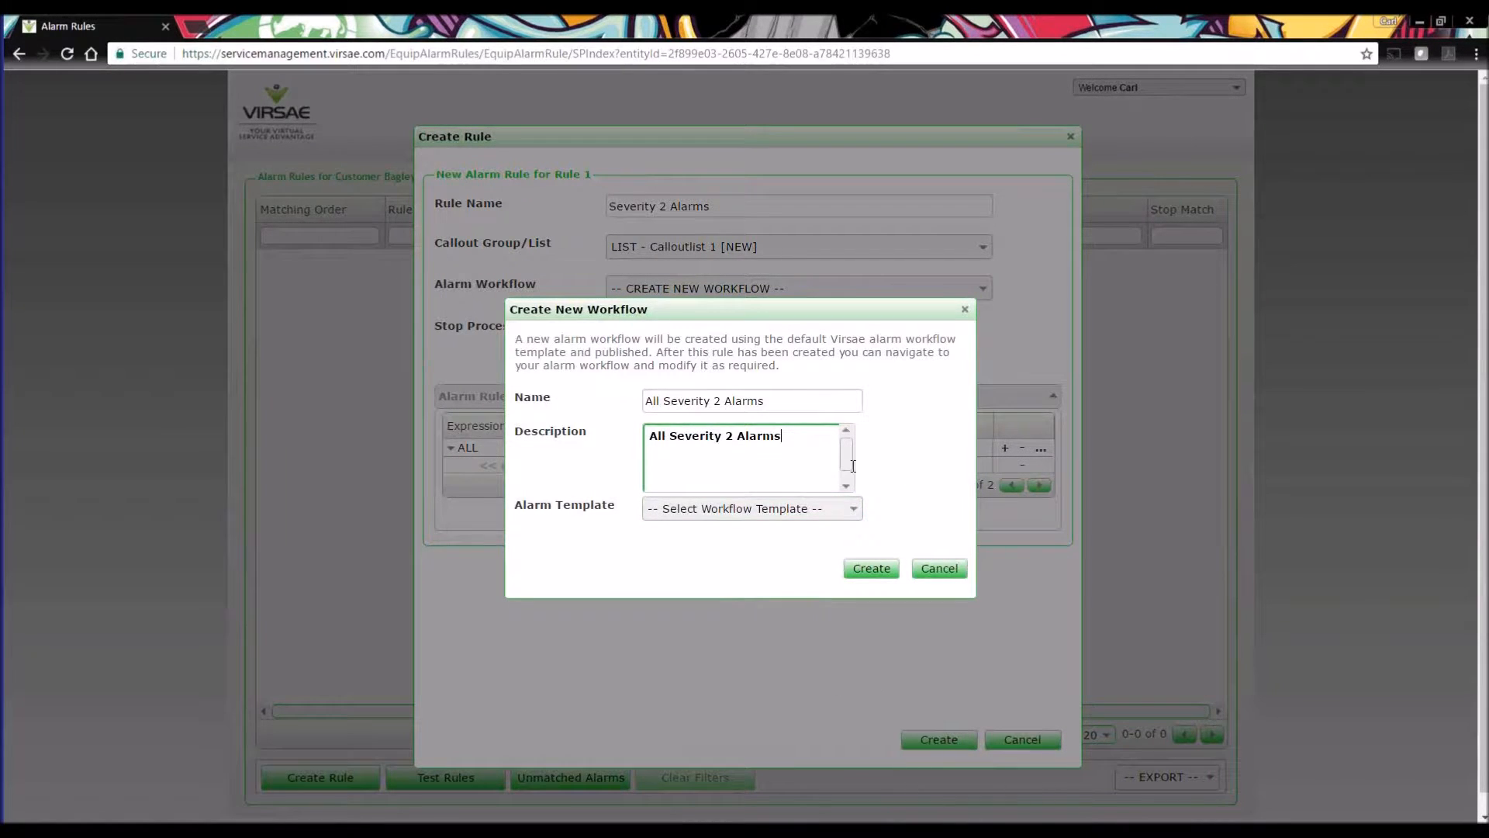
# Choose the Customer Major Alarm Process template and create the workflow.
pyautogui.click(858, 518)
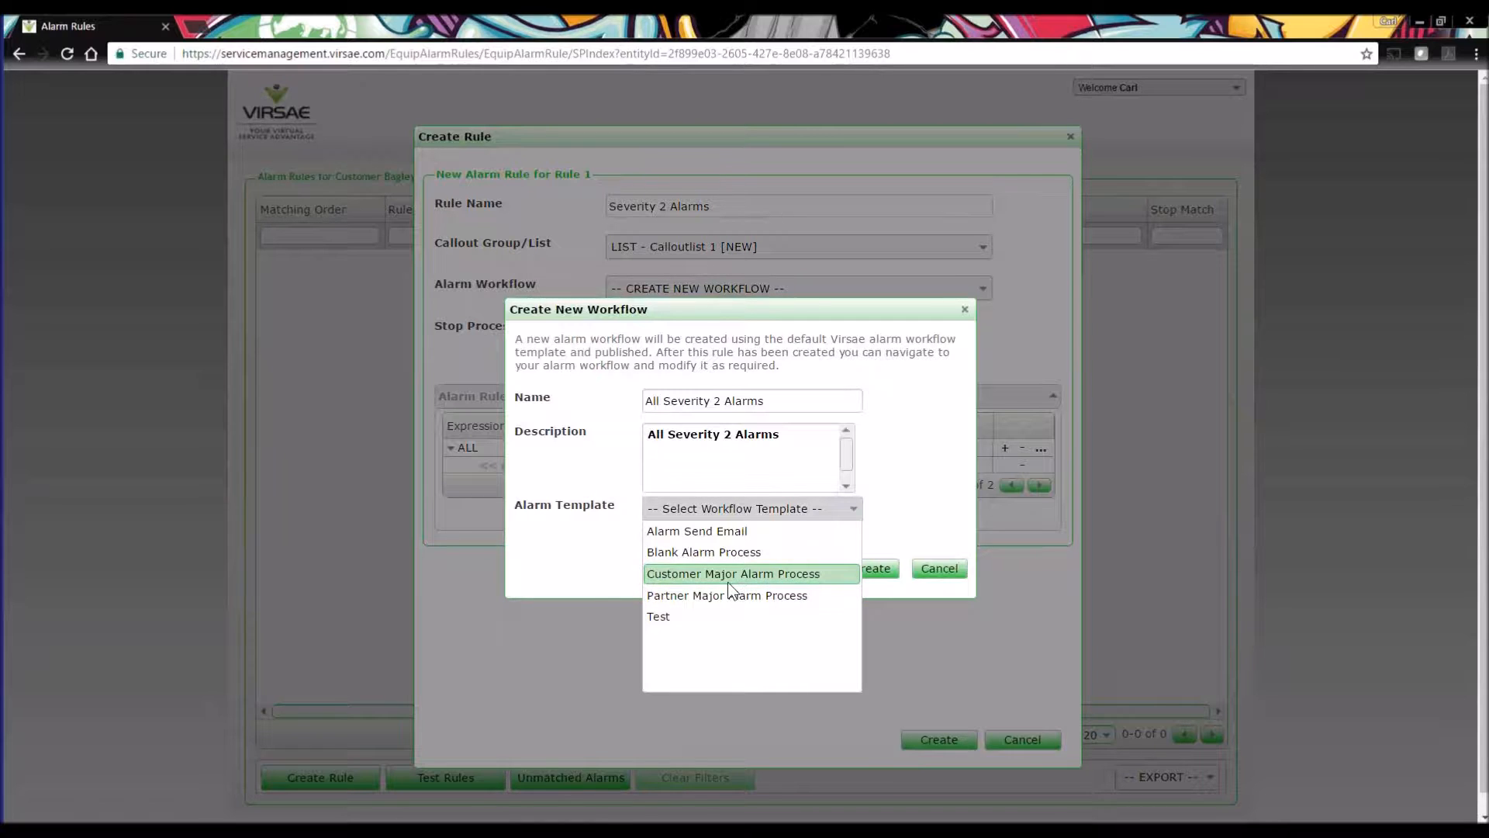
pyautogui.click(785, 576)
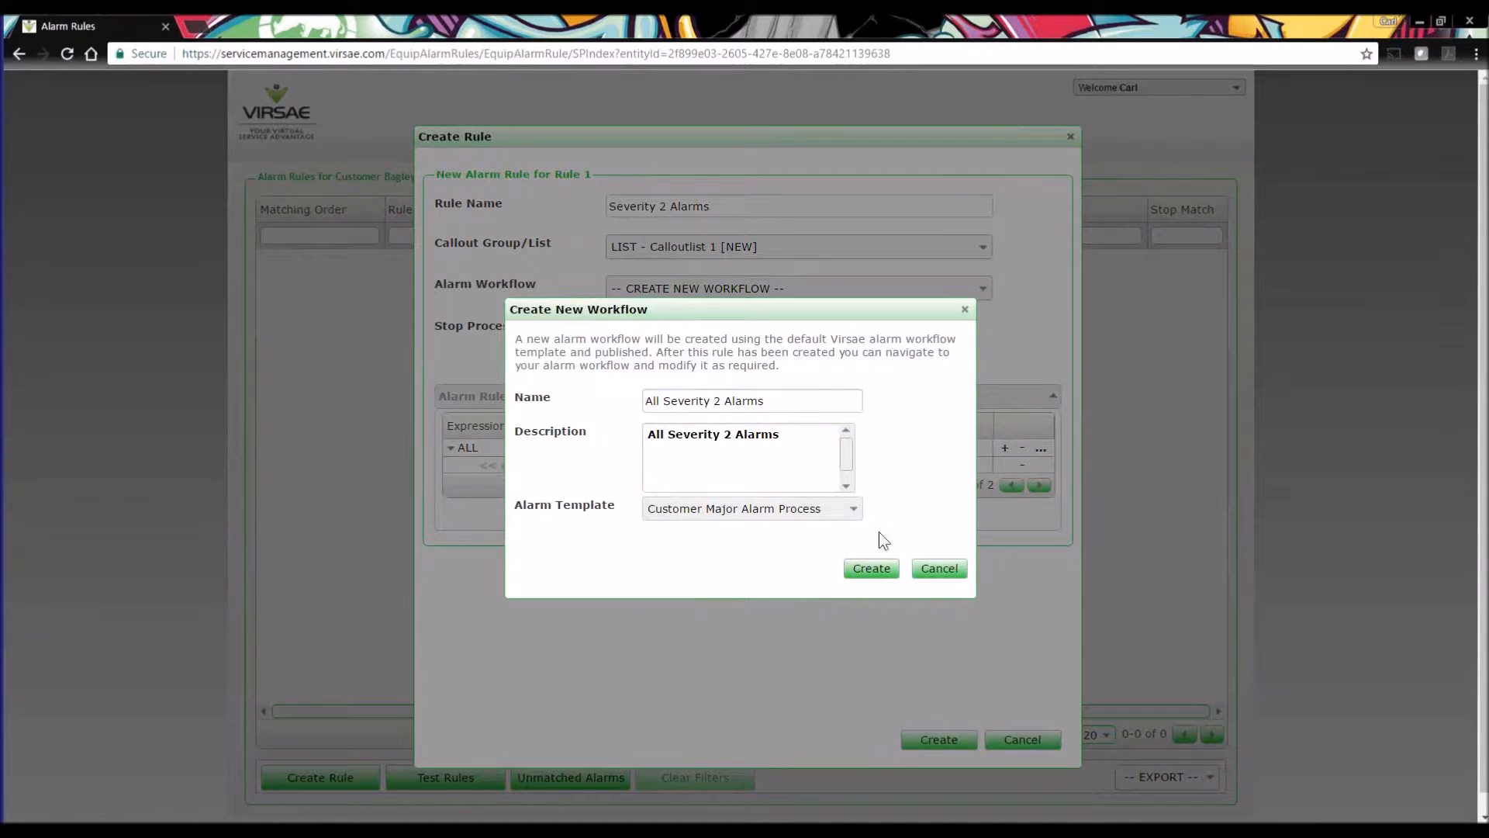
pyautogui.click(871, 570)
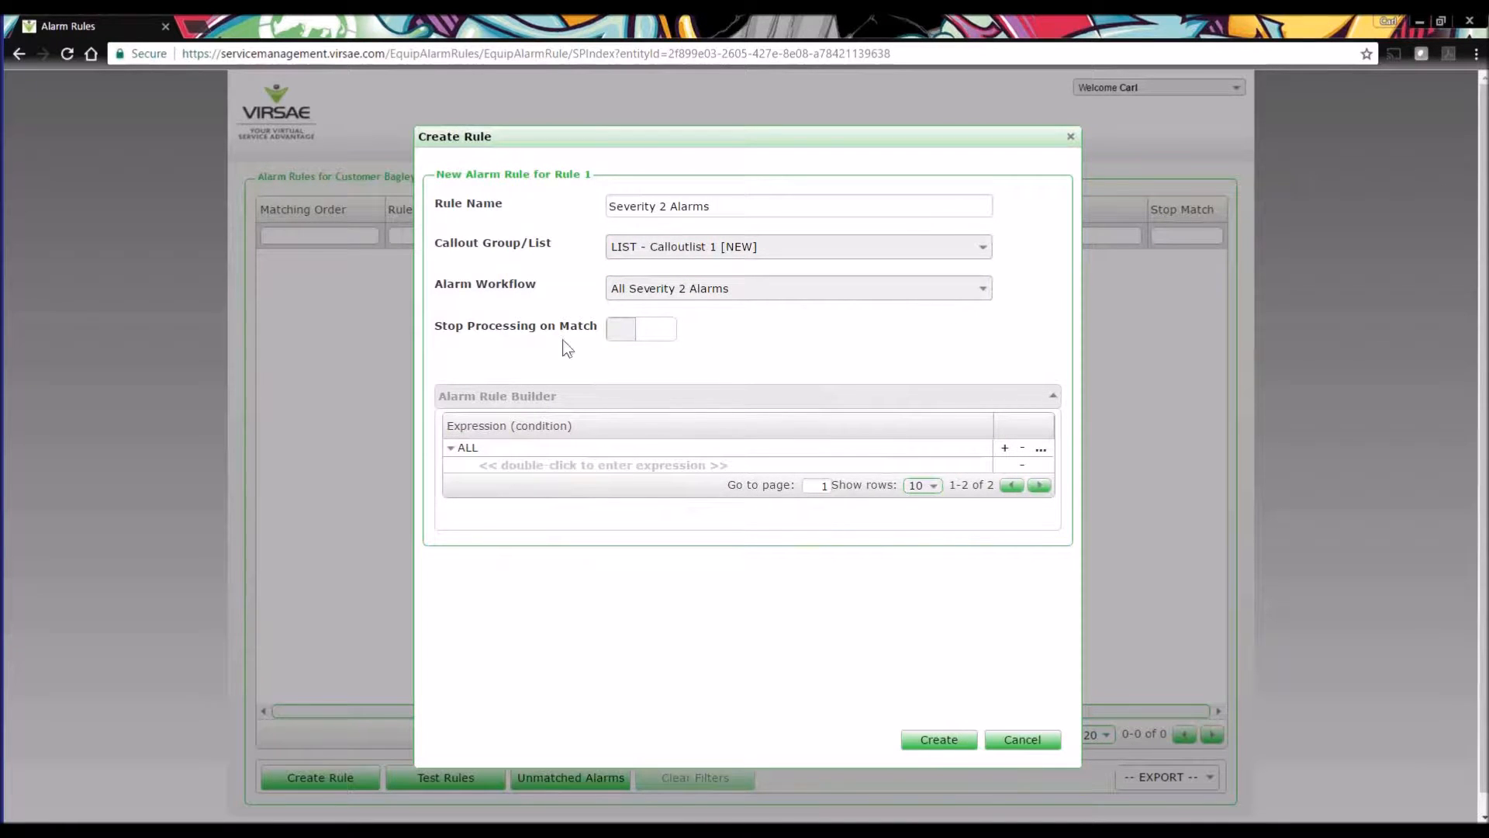
# Toggle Stop Processing on Match on and back off, and switch the root grouping to ANY and back to ALL.
pyautogui.click(642, 330)
pyautogui.click(657, 332)
pyautogui.click(523, 447)
pyautogui.click(468, 447)
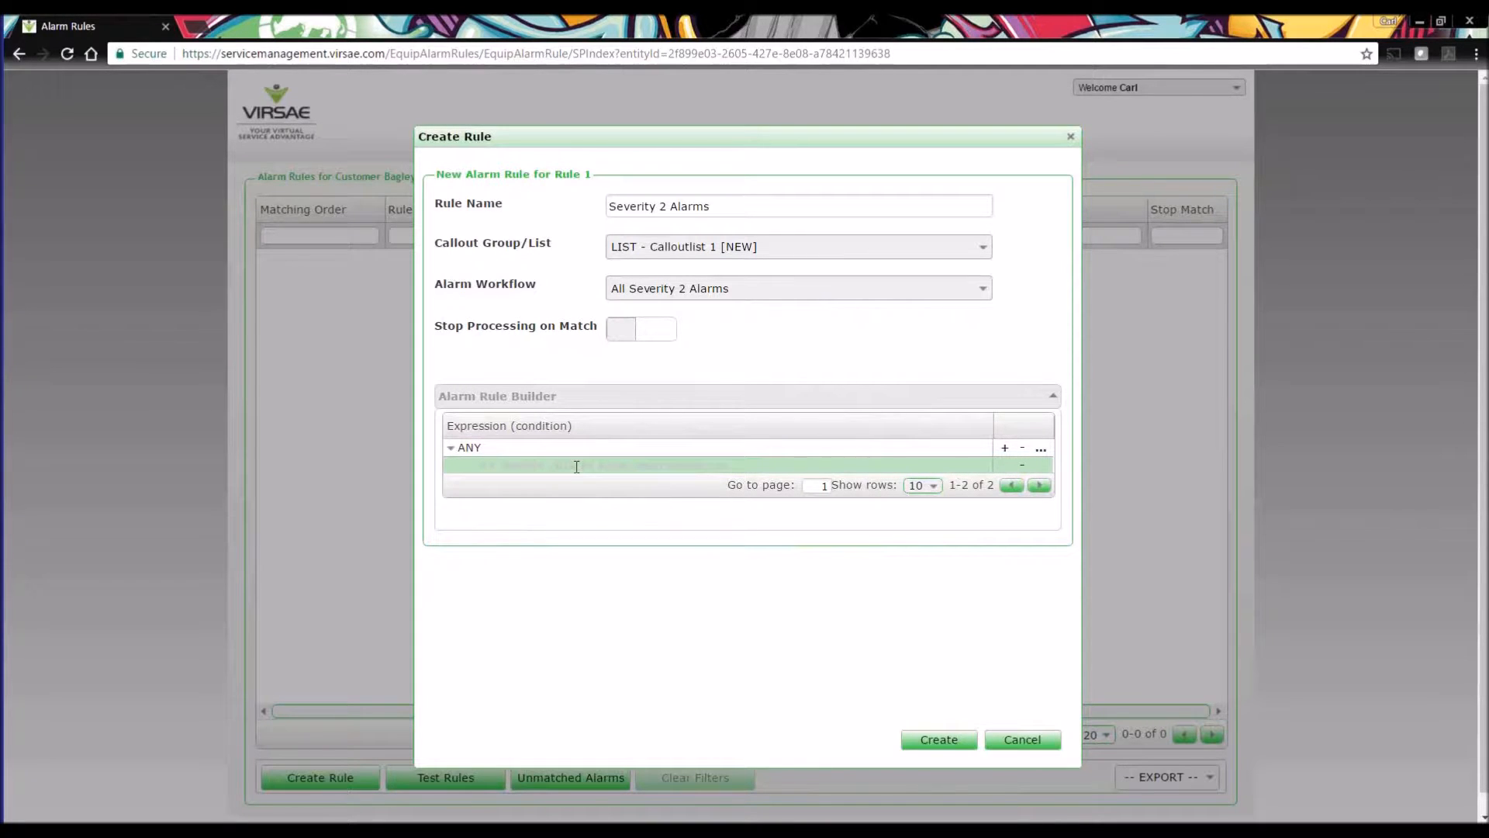
pyautogui.click(470, 448)
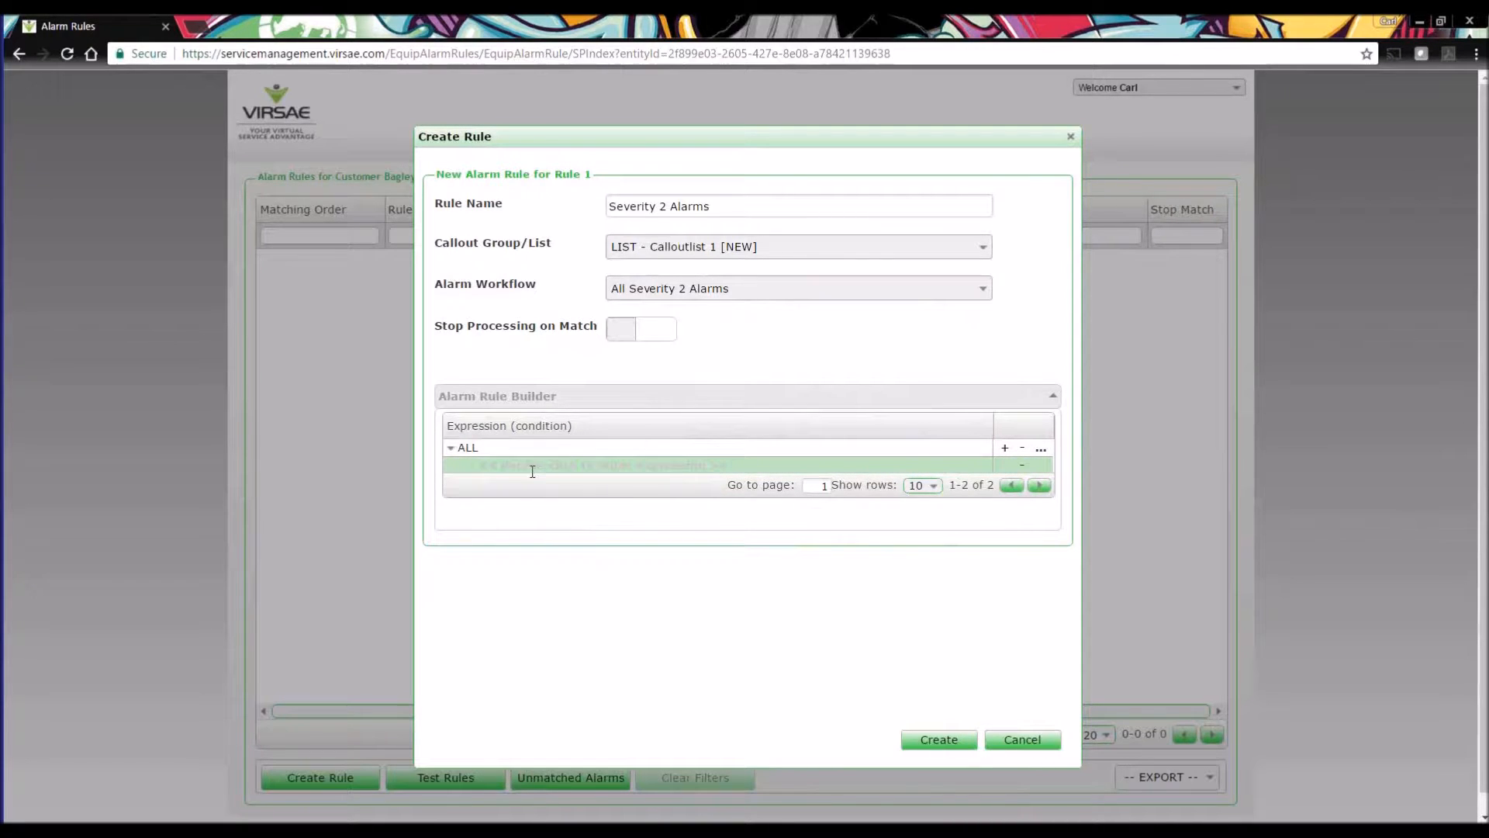
# Set the rule's first condition to Customer equal Bagley Inc. and save it.
pyautogui.doubleClick(704, 466)
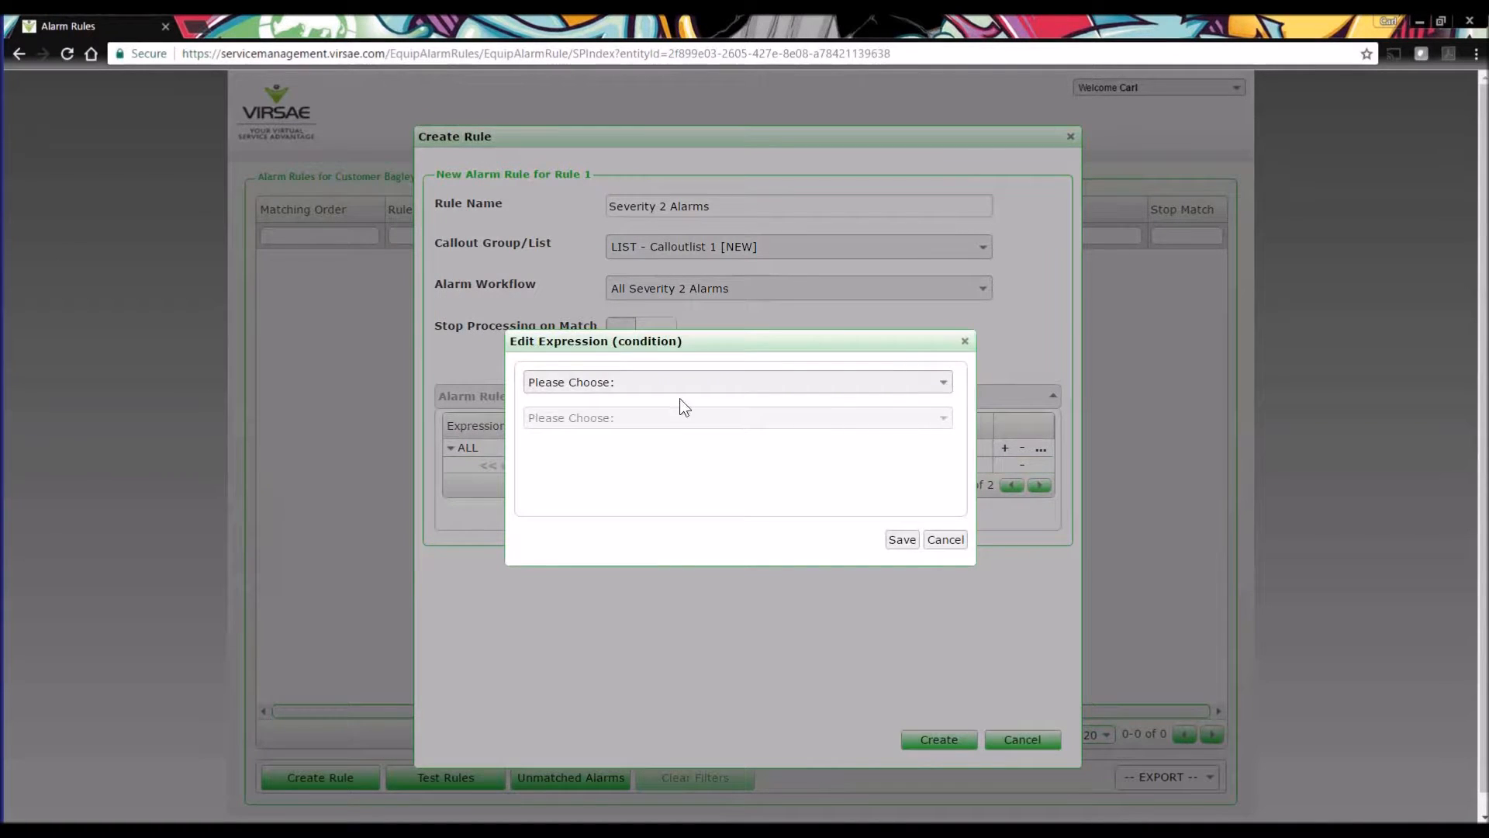
pyautogui.click(679, 394)
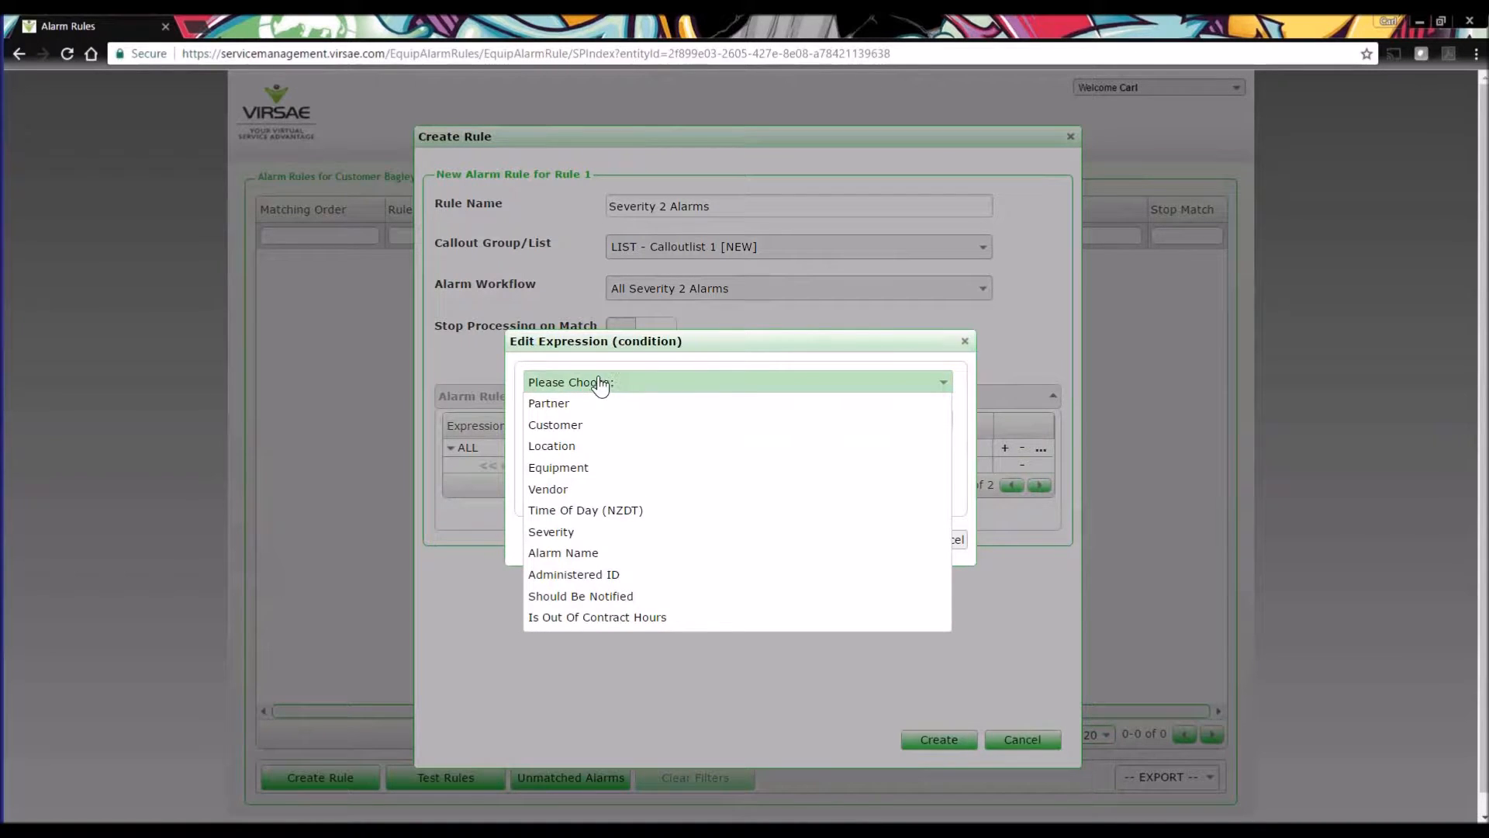
pyautogui.click(549, 425)
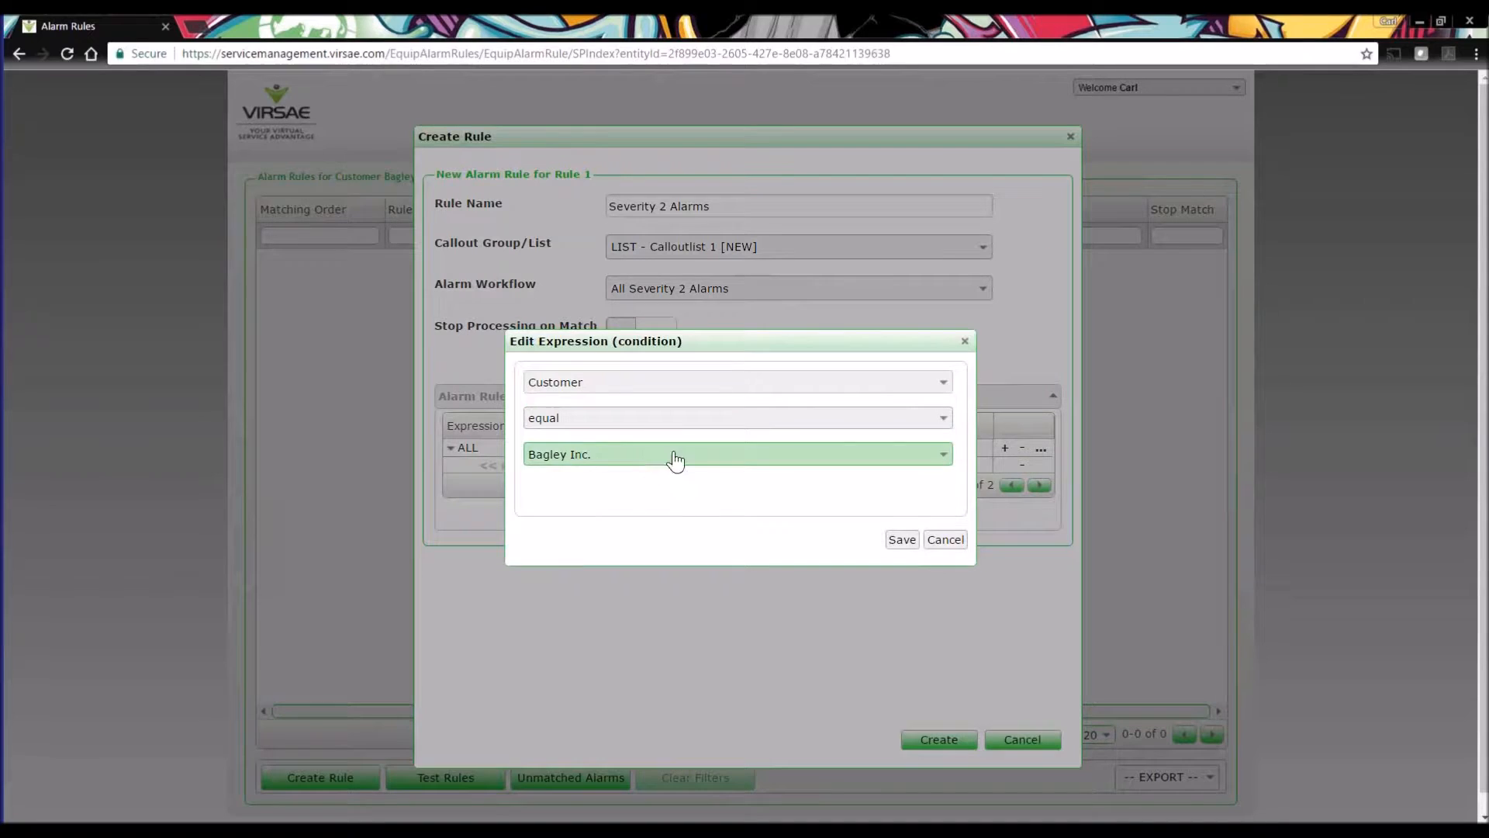
pyautogui.click(905, 546)
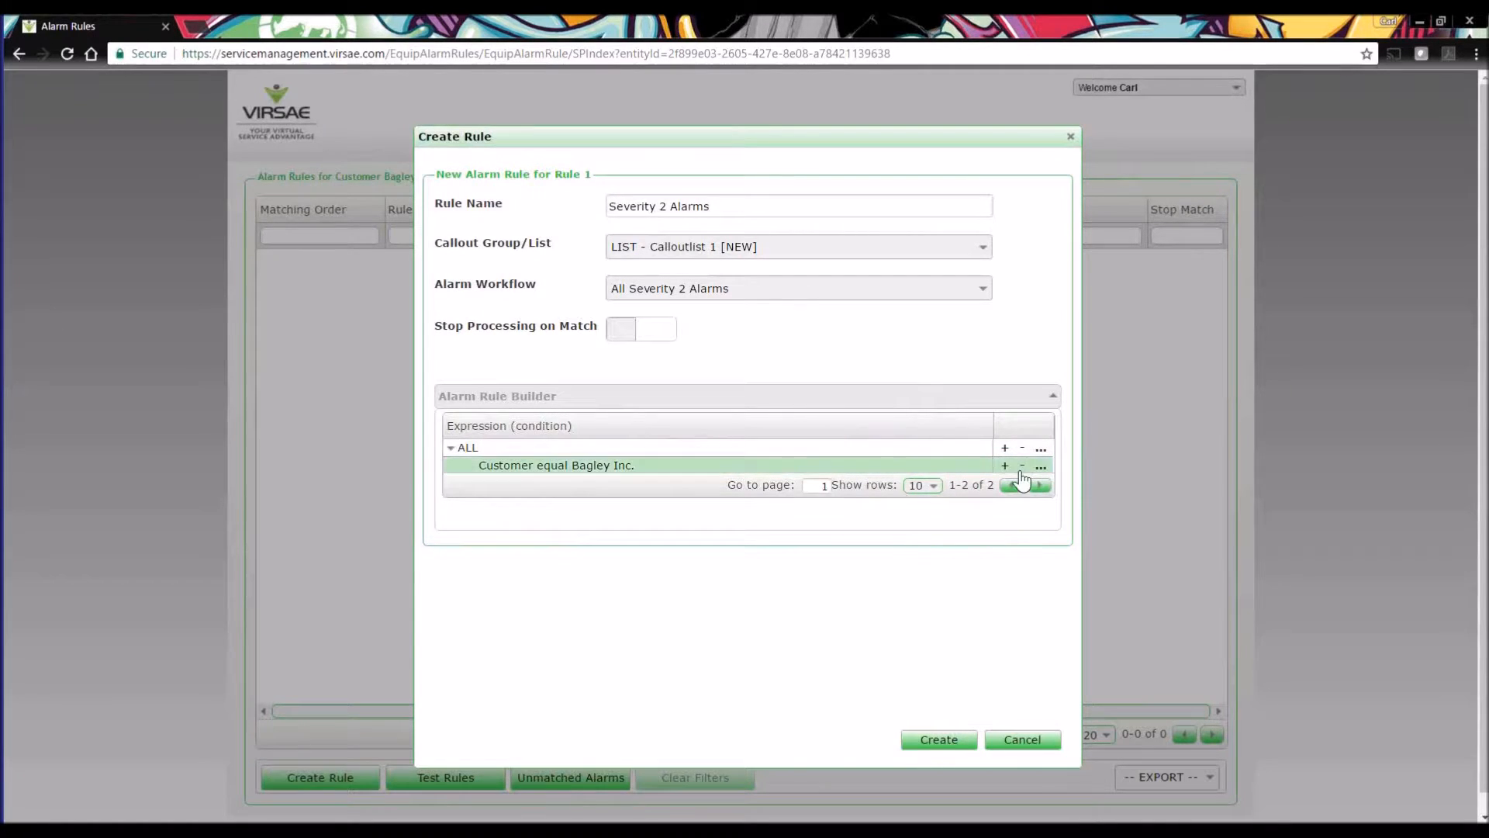
# Add a nested ALL group beneath the customer condition and remove it again.
pyautogui.click(1040, 469)
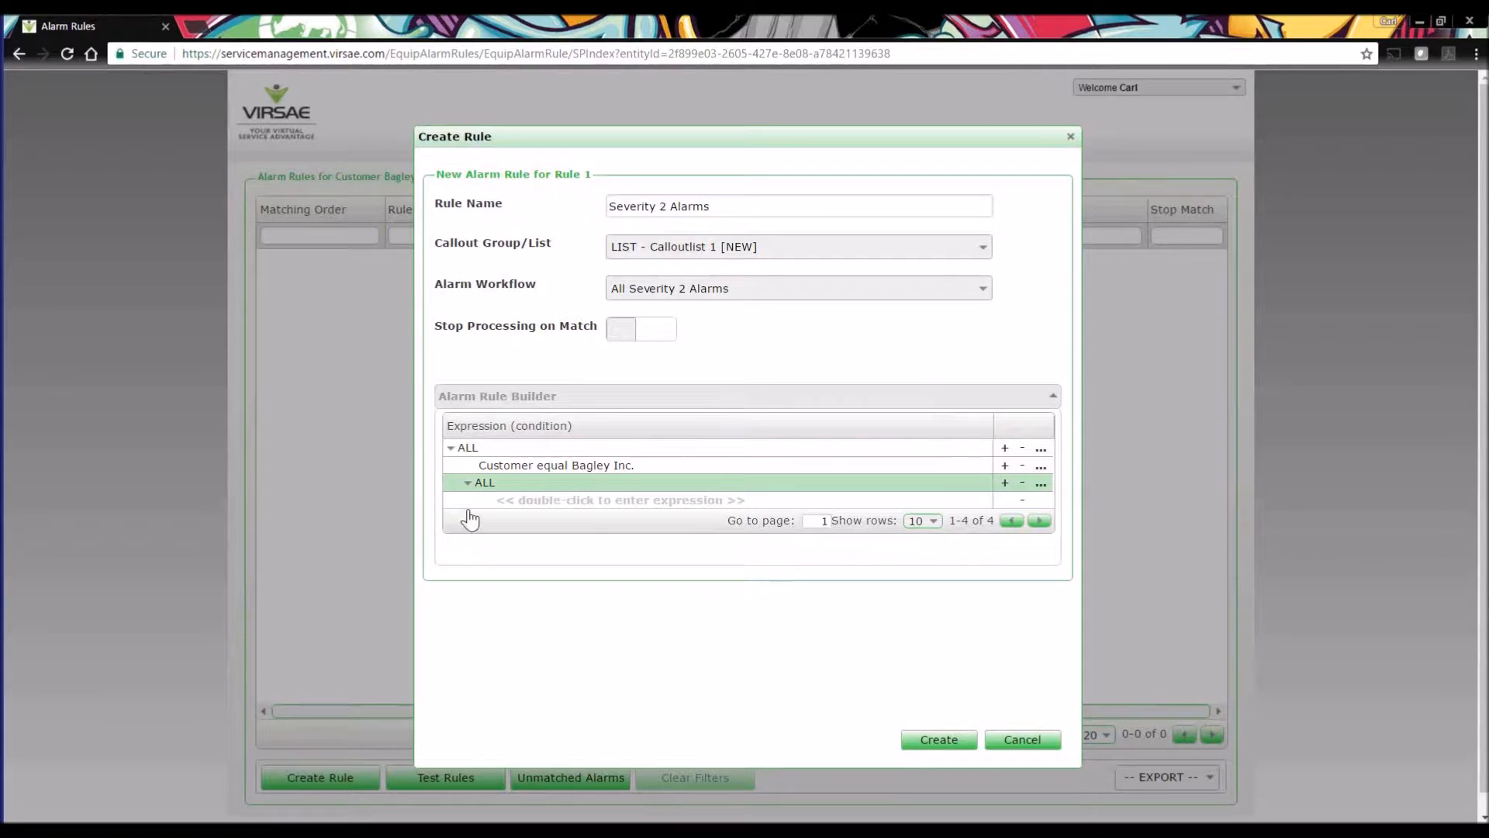
pyautogui.click(1022, 484)
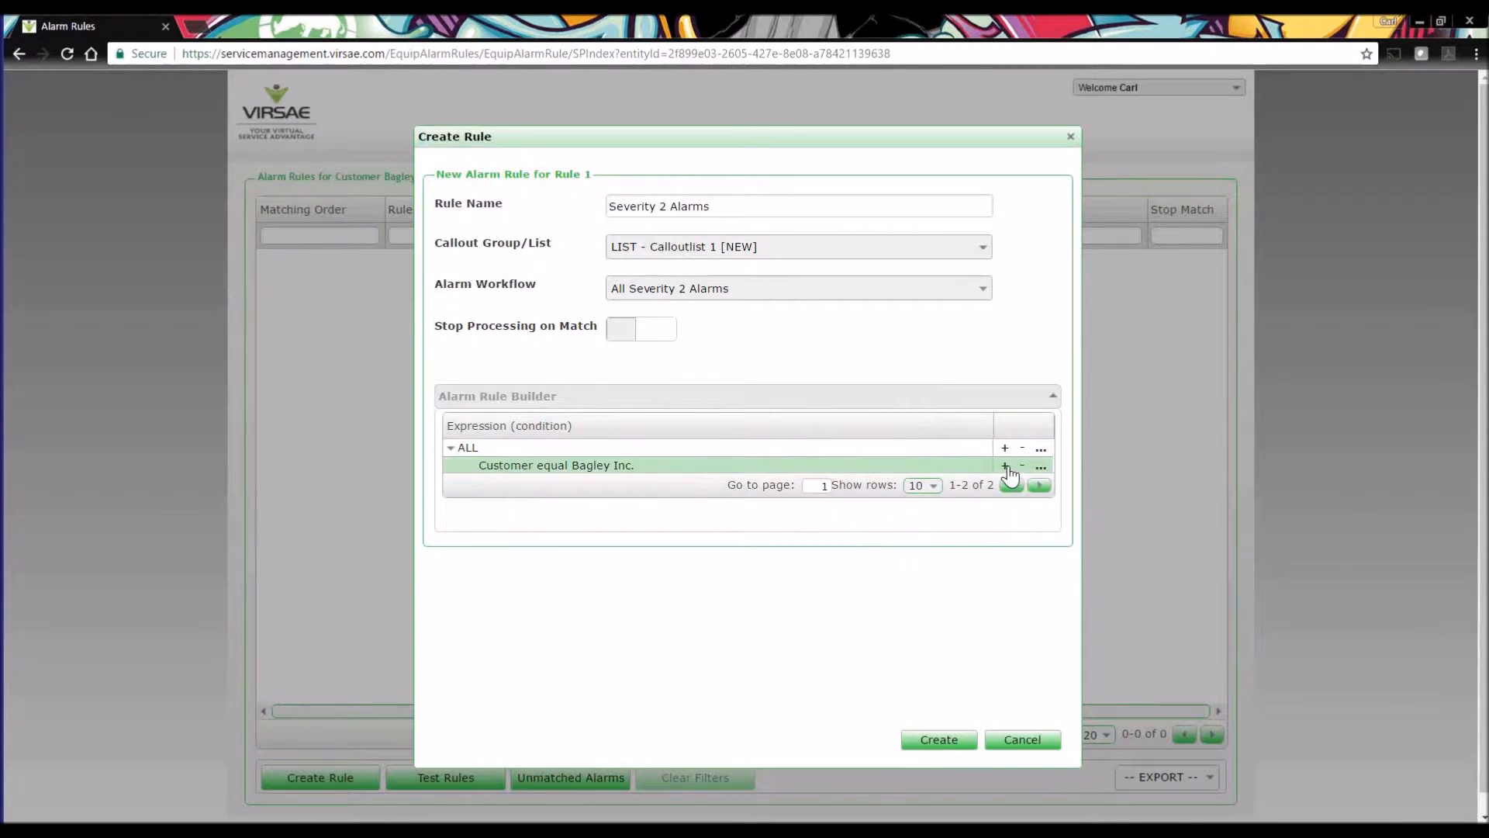
# Add a second condition to the rule, Severity equal 2, and save it.
pyautogui.click(1005, 467)
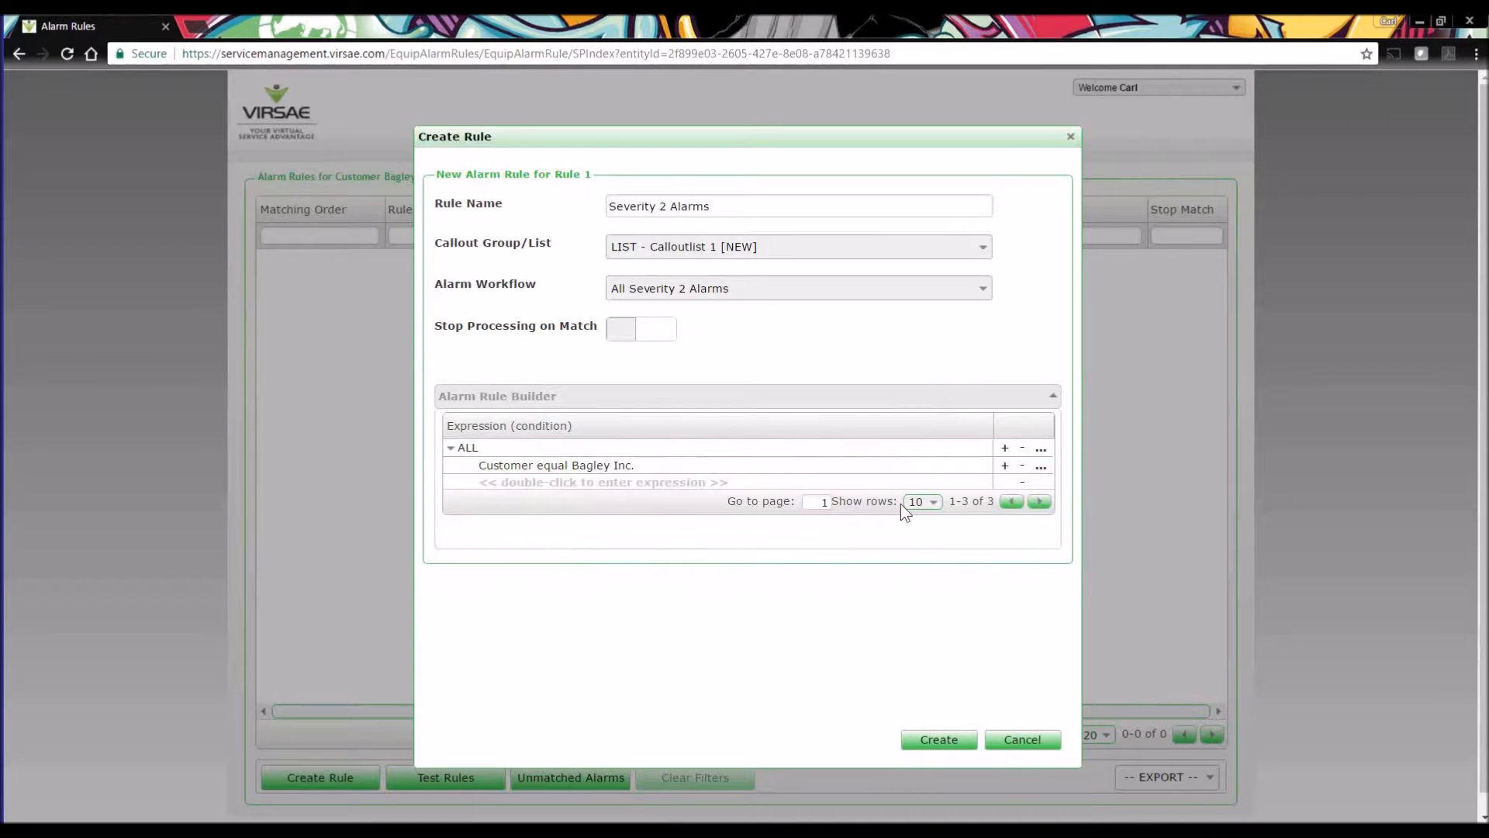
pyautogui.doubleClick(657, 482)
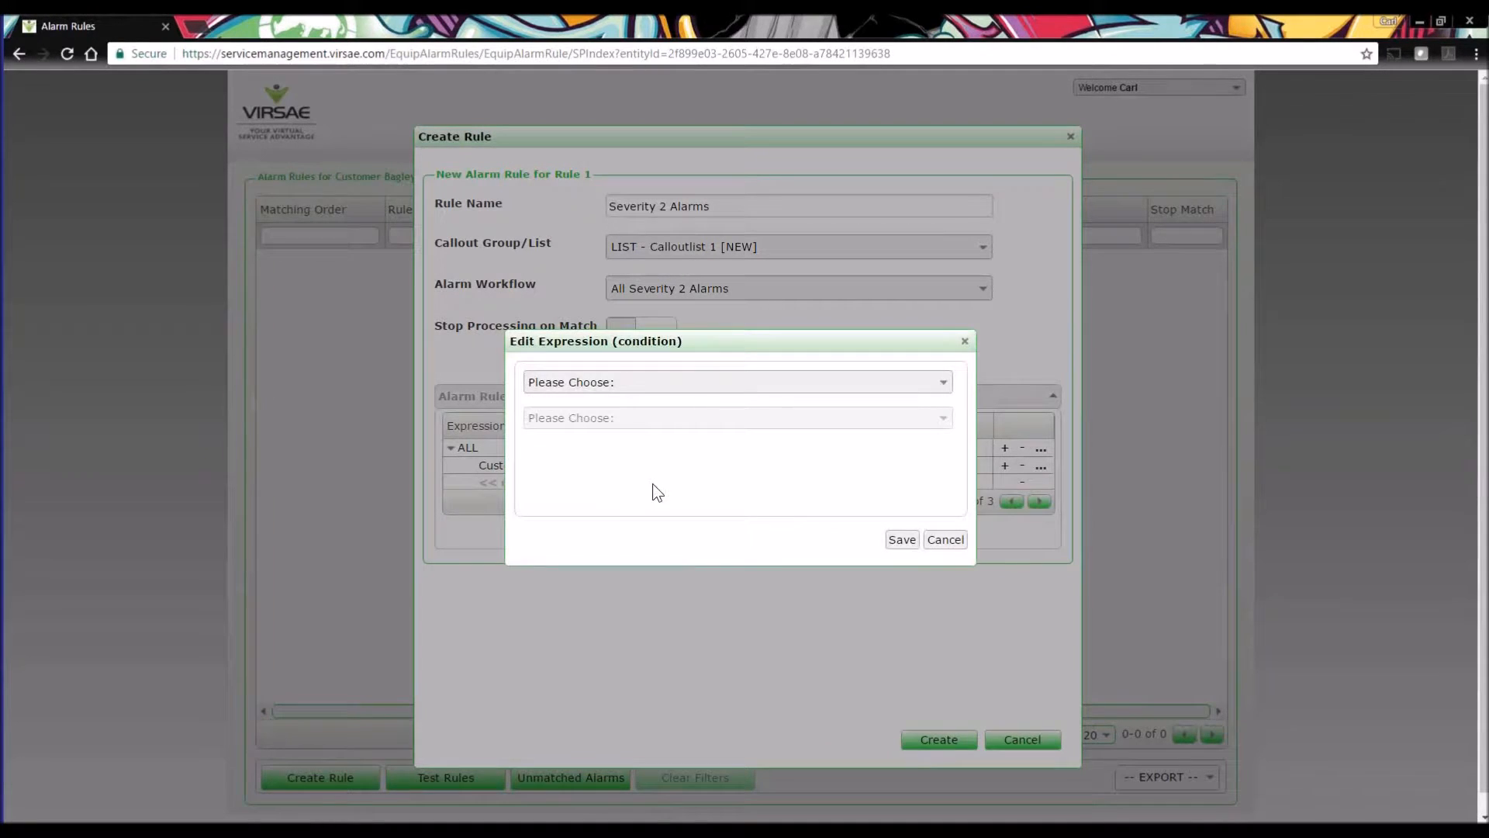
pyautogui.click(613, 383)
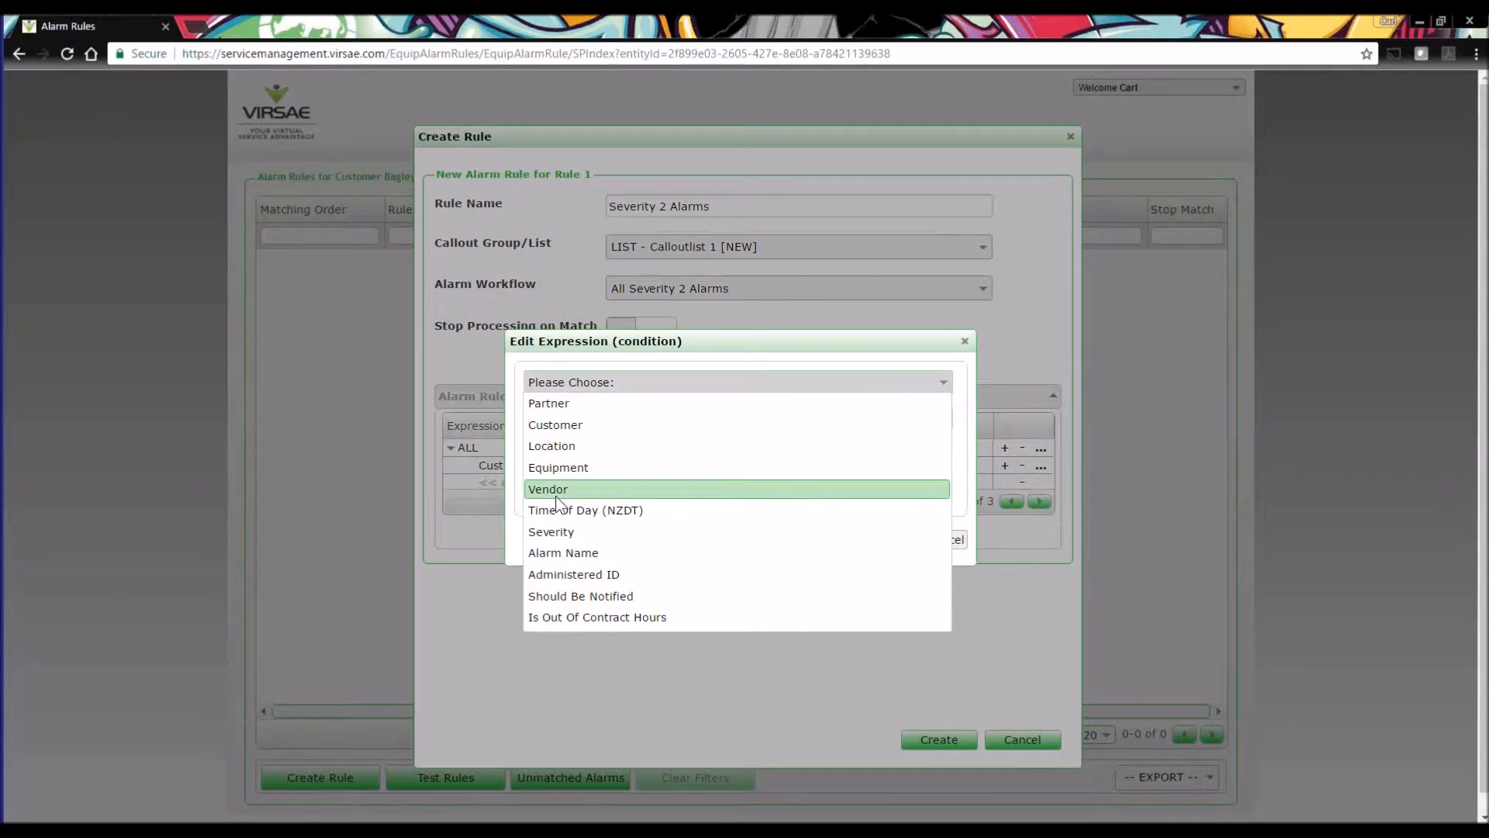
pyautogui.click(556, 532)
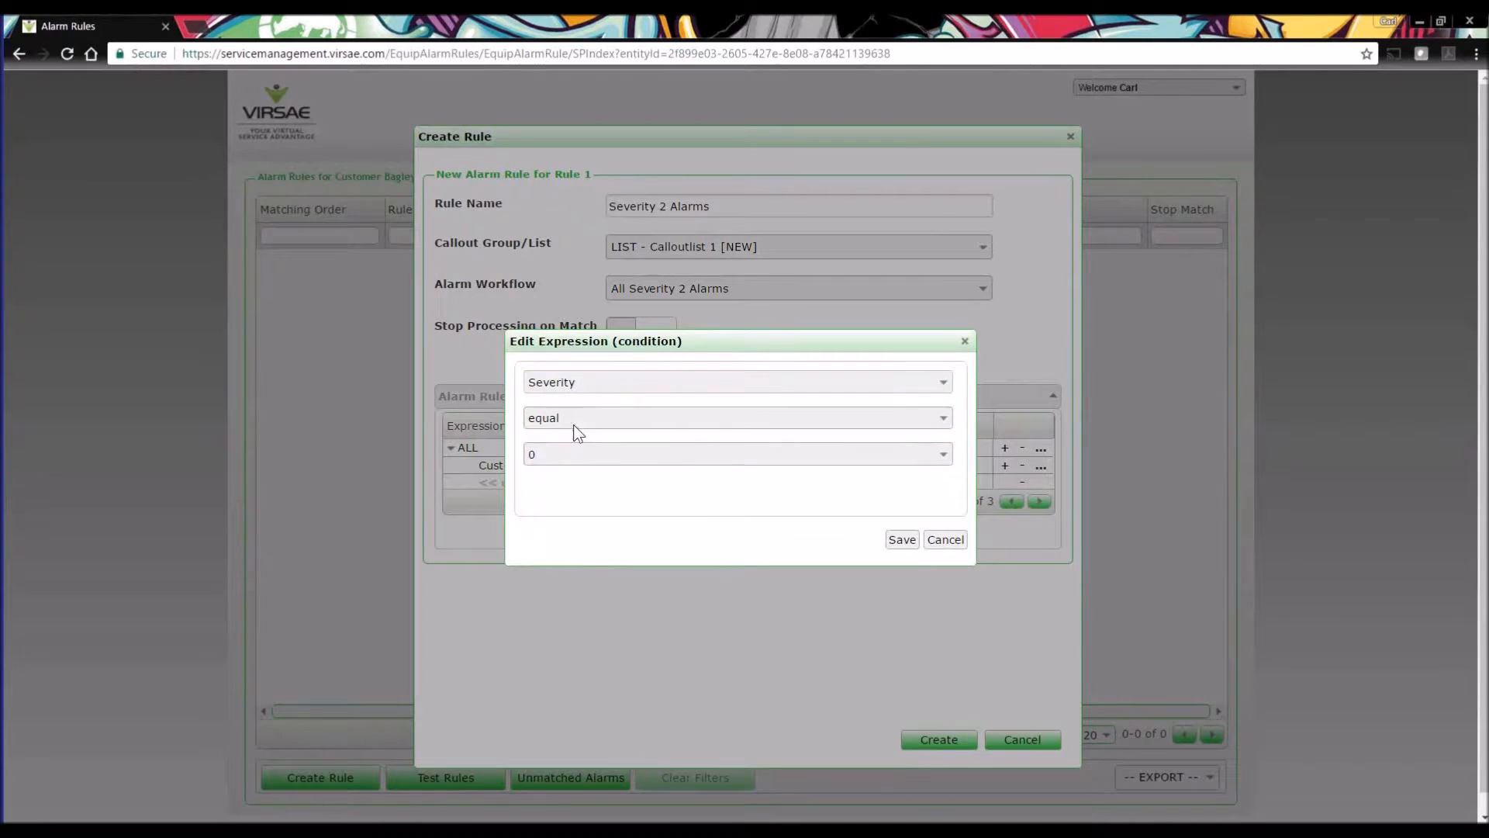
pyautogui.click(578, 456)
pyautogui.click(546, 520)
pyautogui.click(902, 539)
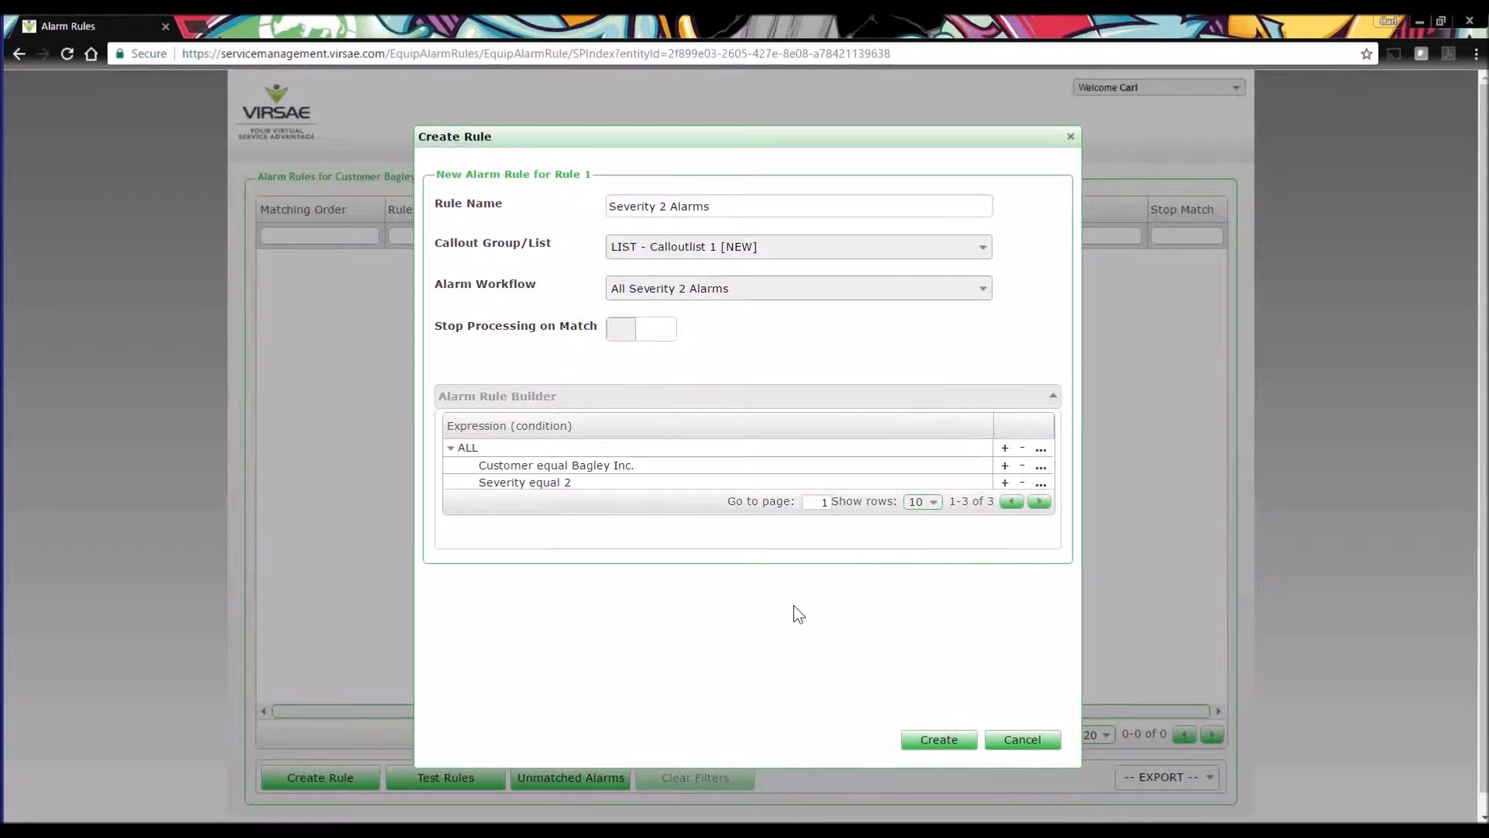
# Add a third condition to the alarm rule, Should Be Notified is true, and save it.
pyautogui.click(1004, 482)
pyautogui.doubleClick(601, 500)
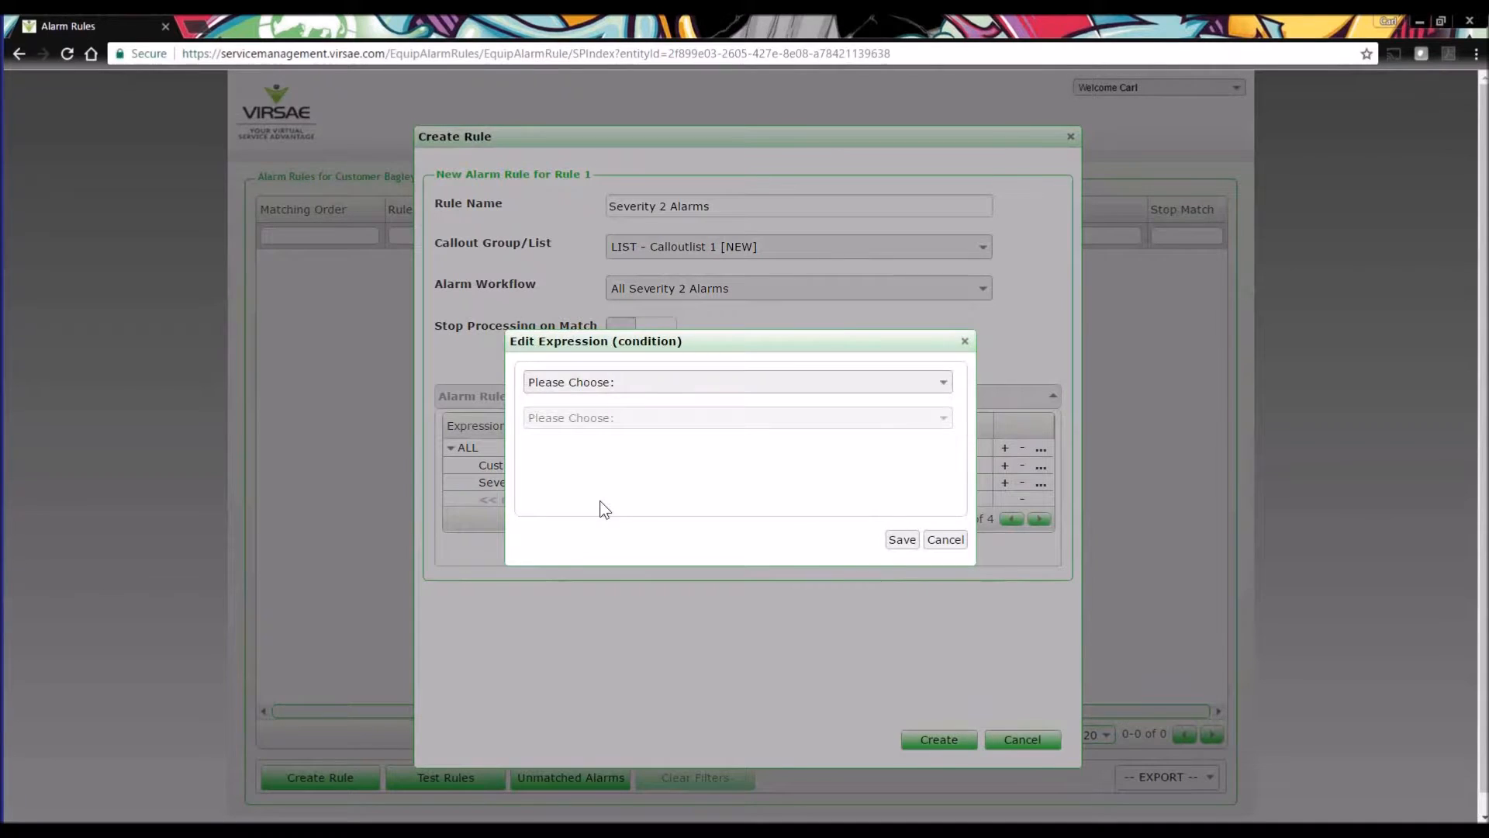
pyautogui.click(615, 394)
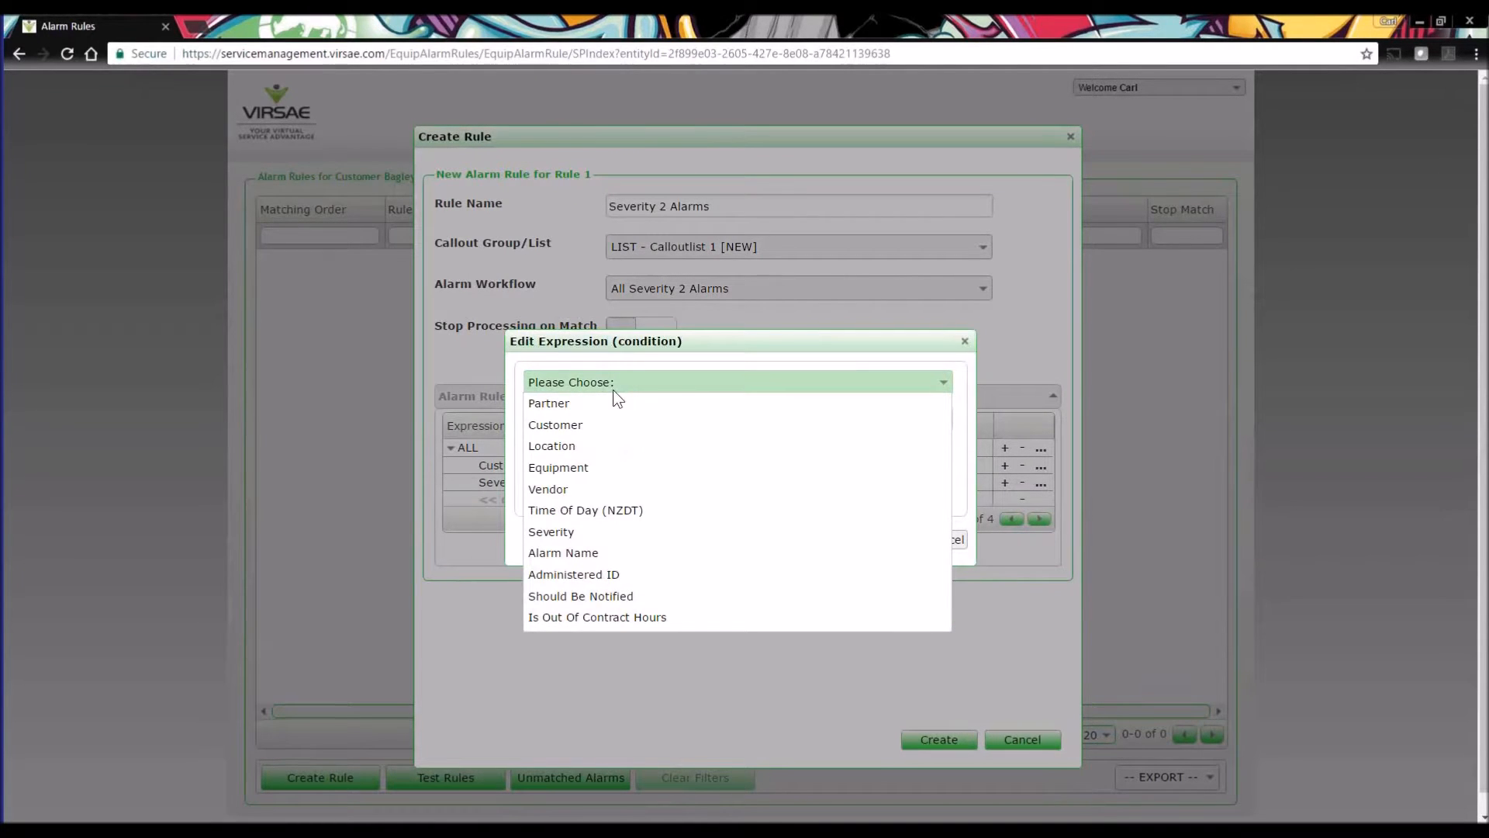
pyautogui.click(606, 595)
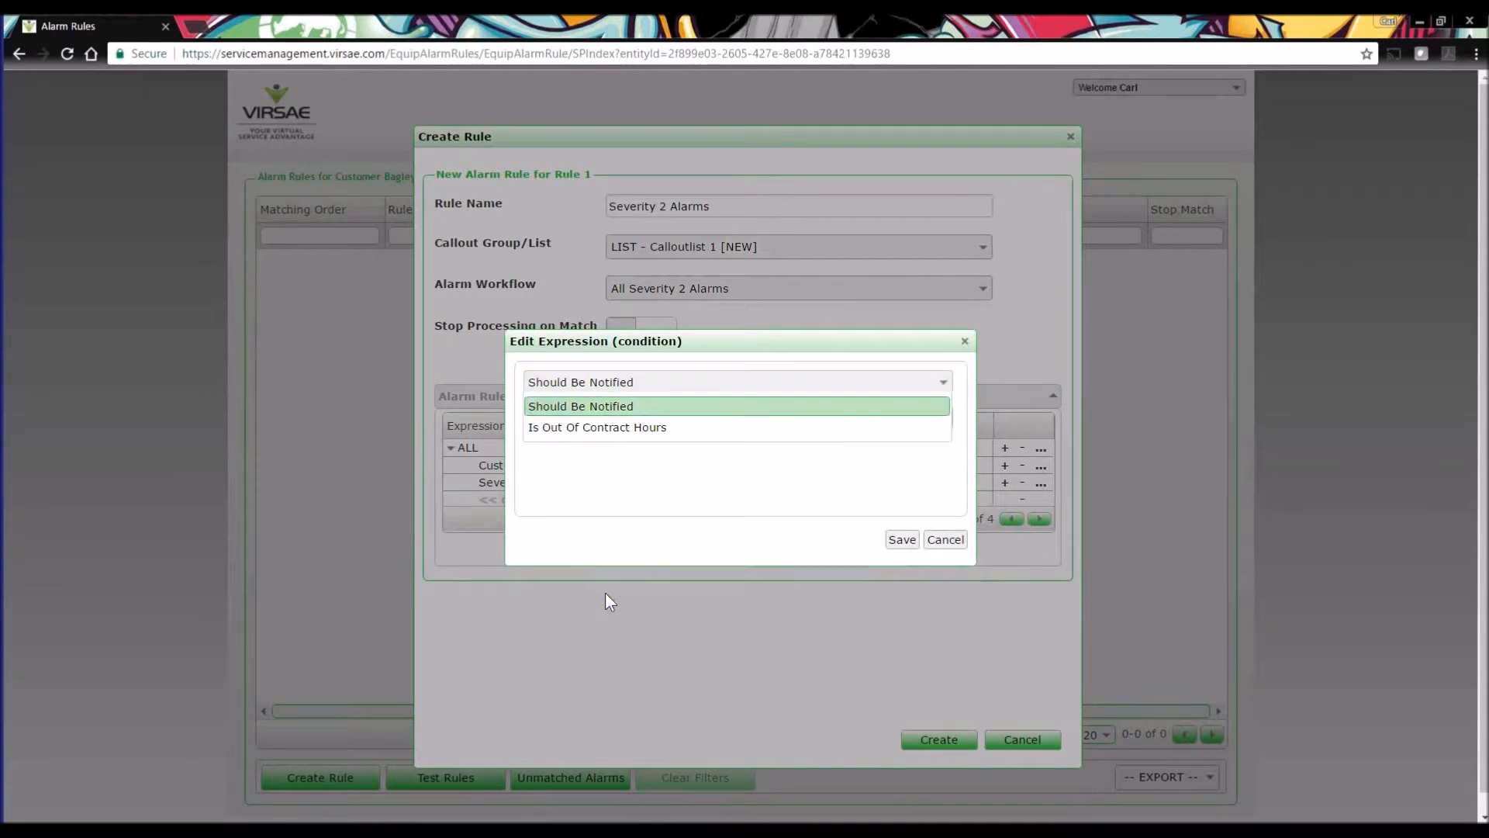
pyautogui.click(743, 419)
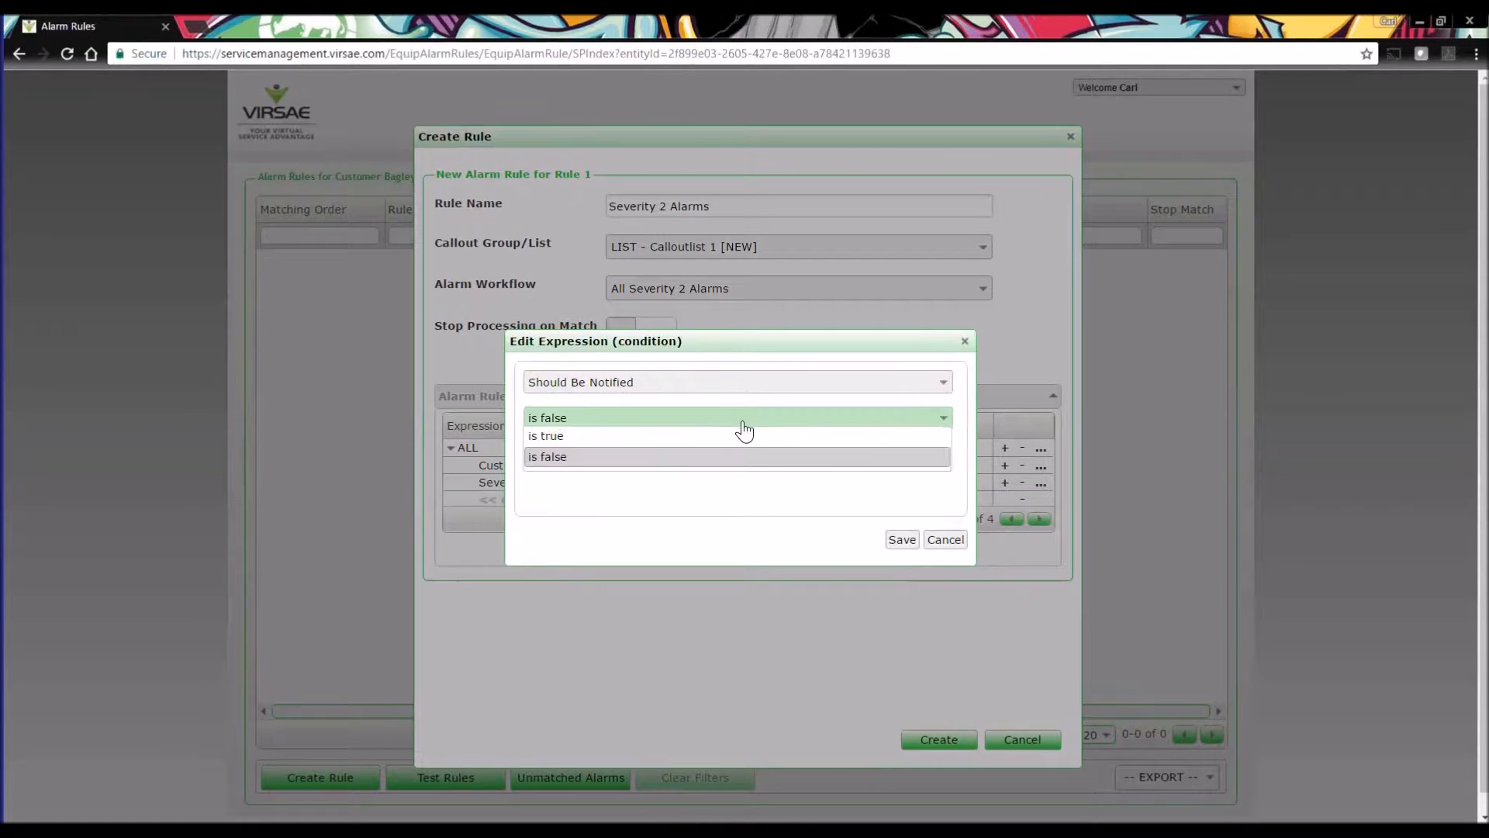
pyautogui.click(711, 437)
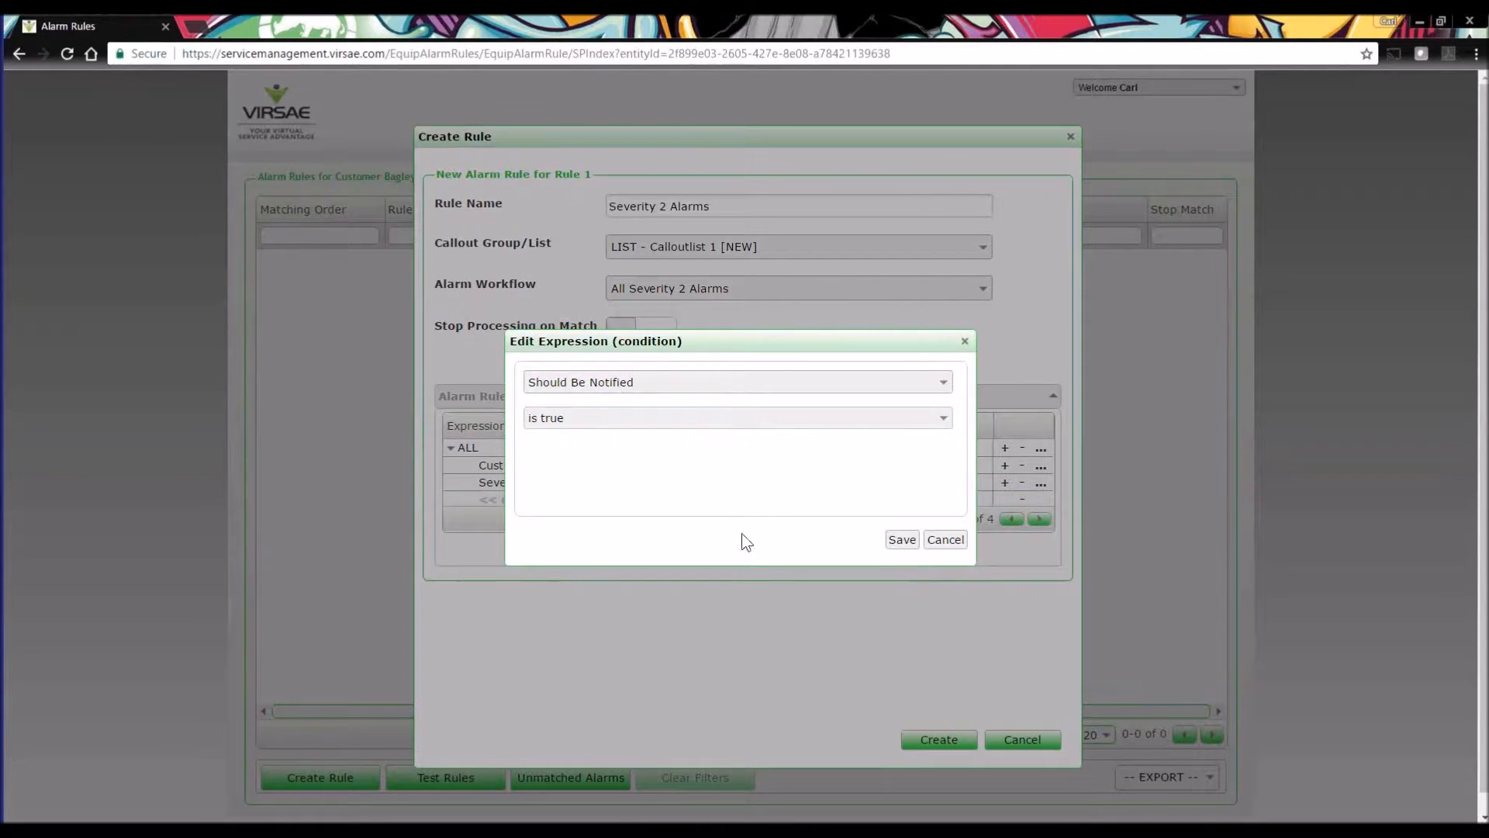
pyautogui.click(913, 542)
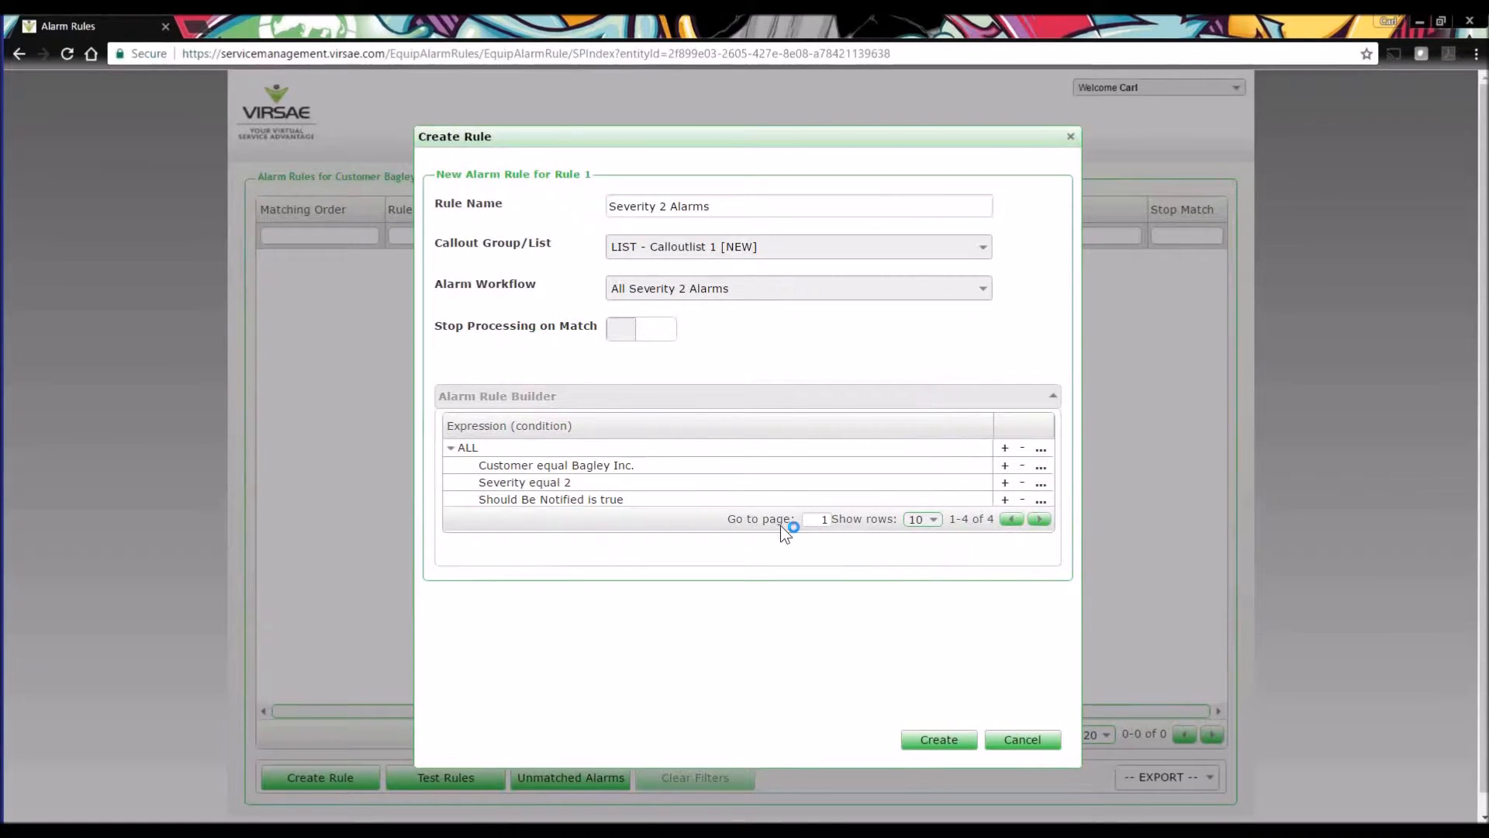
# Add a fourth condition, Is Out Of Contract Hours is false, and create the Severity 2 Alarms rule.
pyautogui.click(1004, 500)
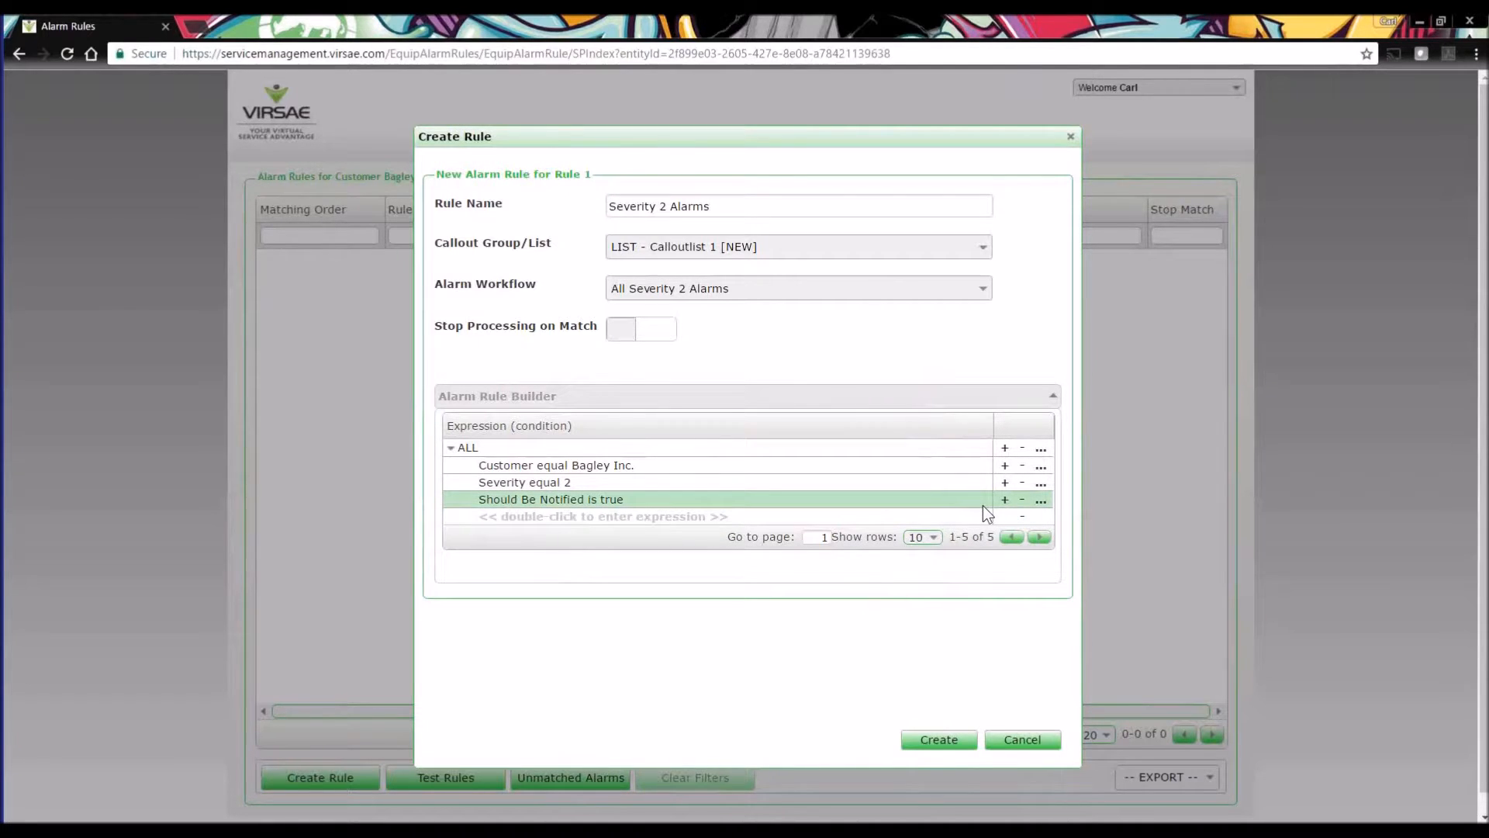
pyautogui.doubleClick(569, 516)
pyautogui.click(589, 383)
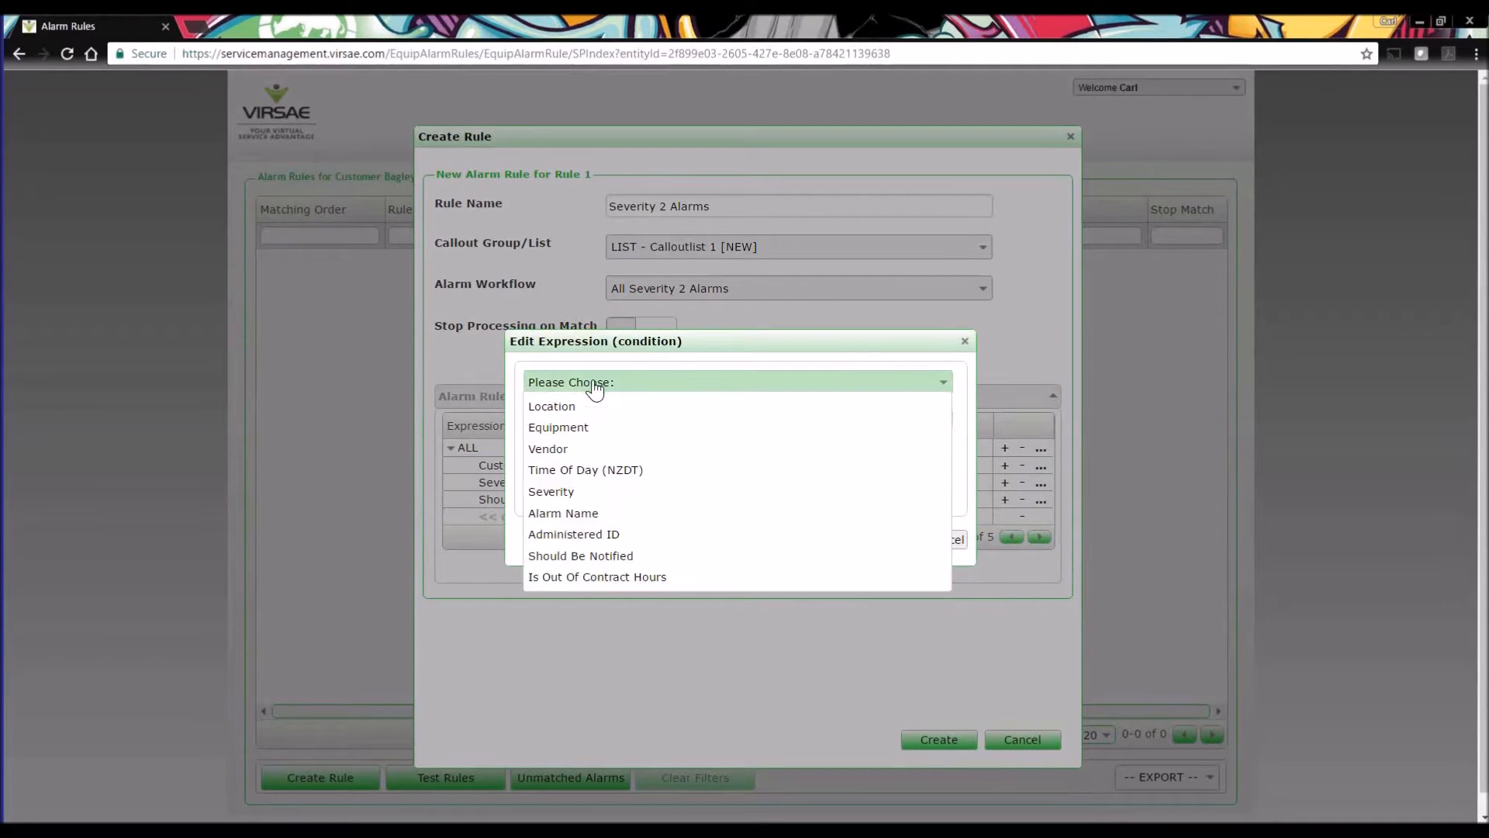
pyautogui.click(605, 568)
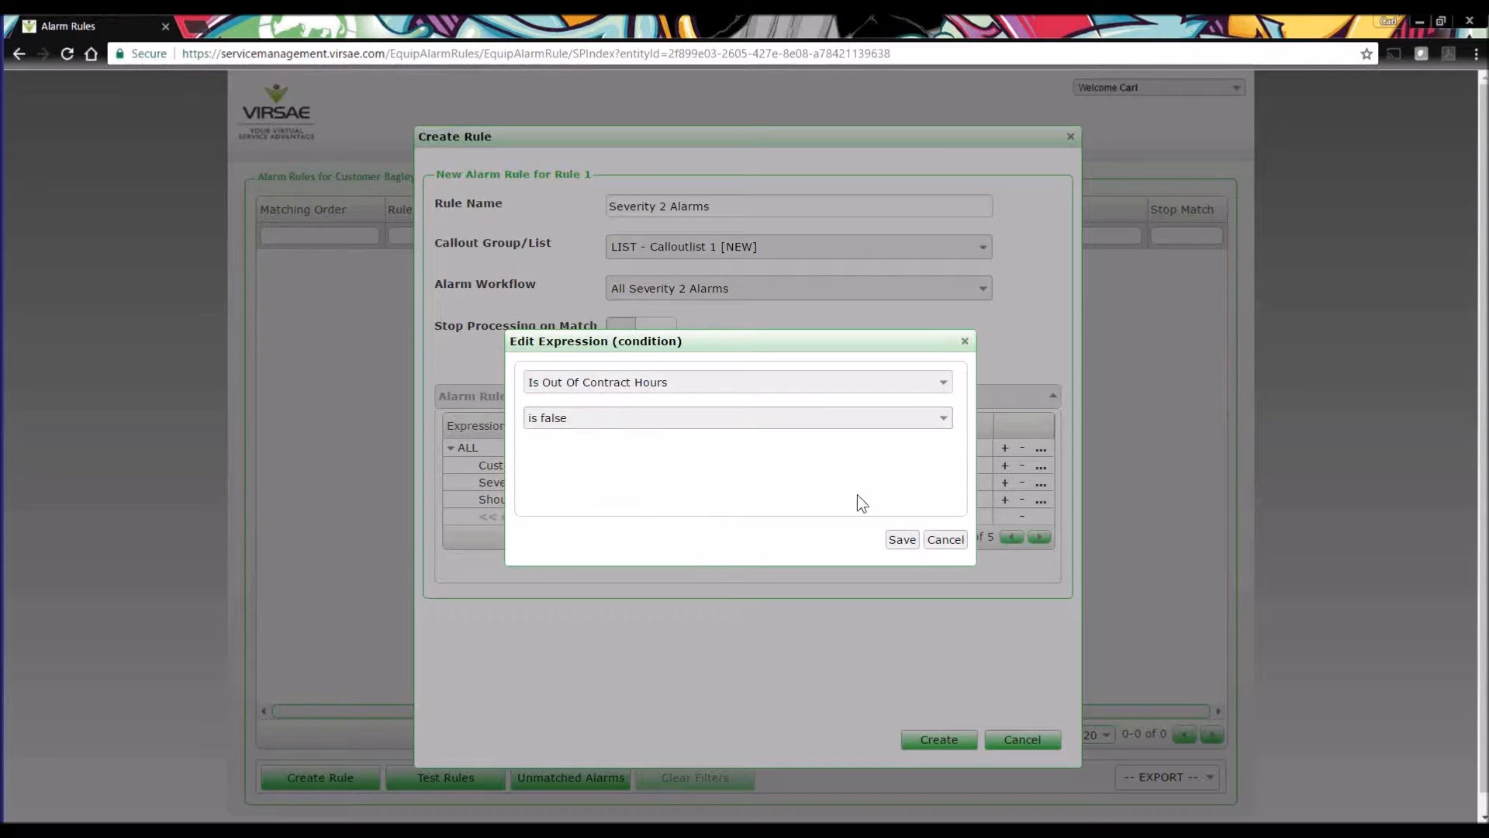
pyautogui.click(893, 542)
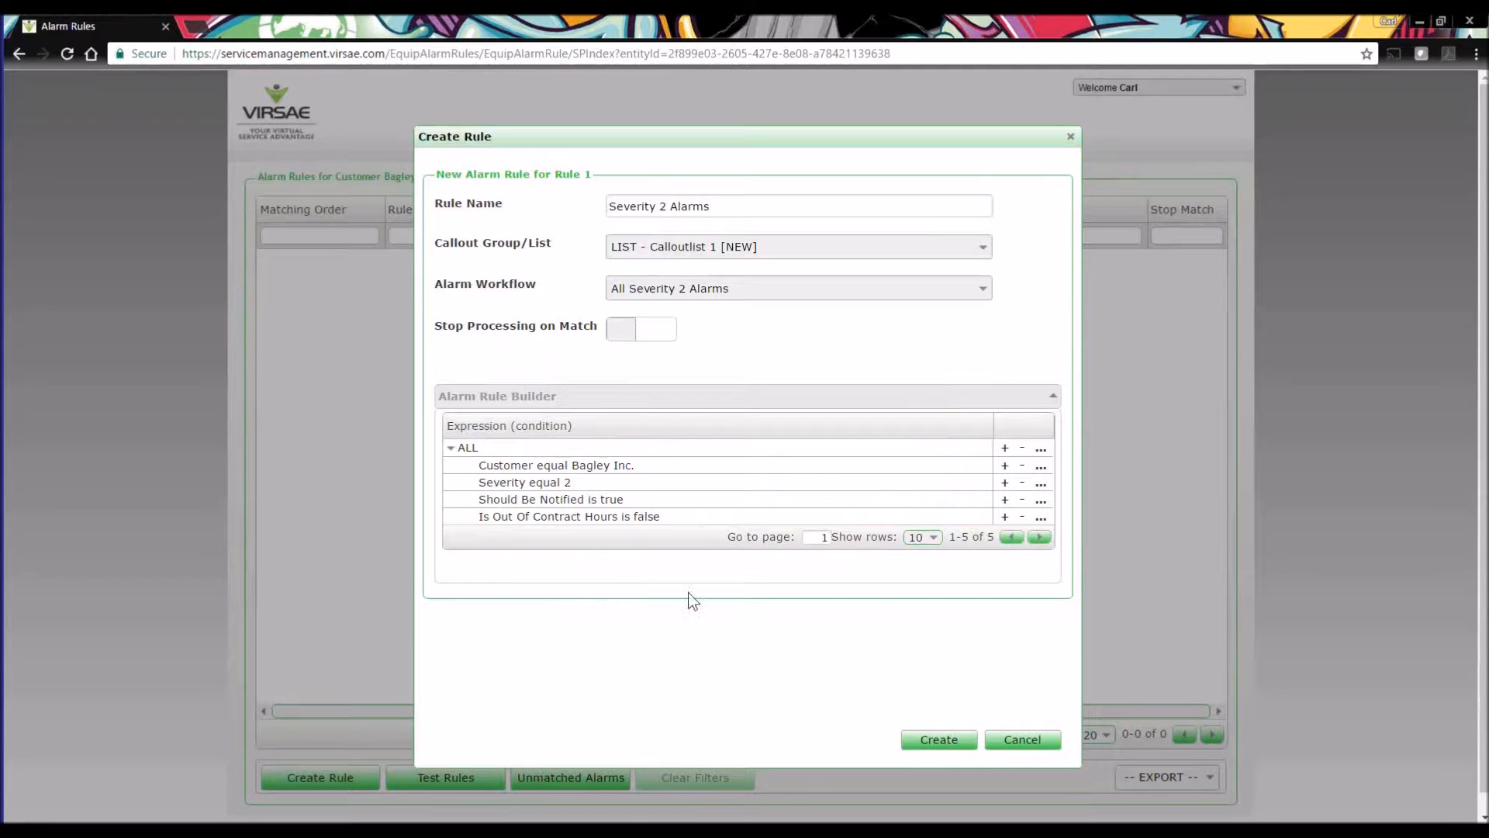
pyautogui.click(932, 740)
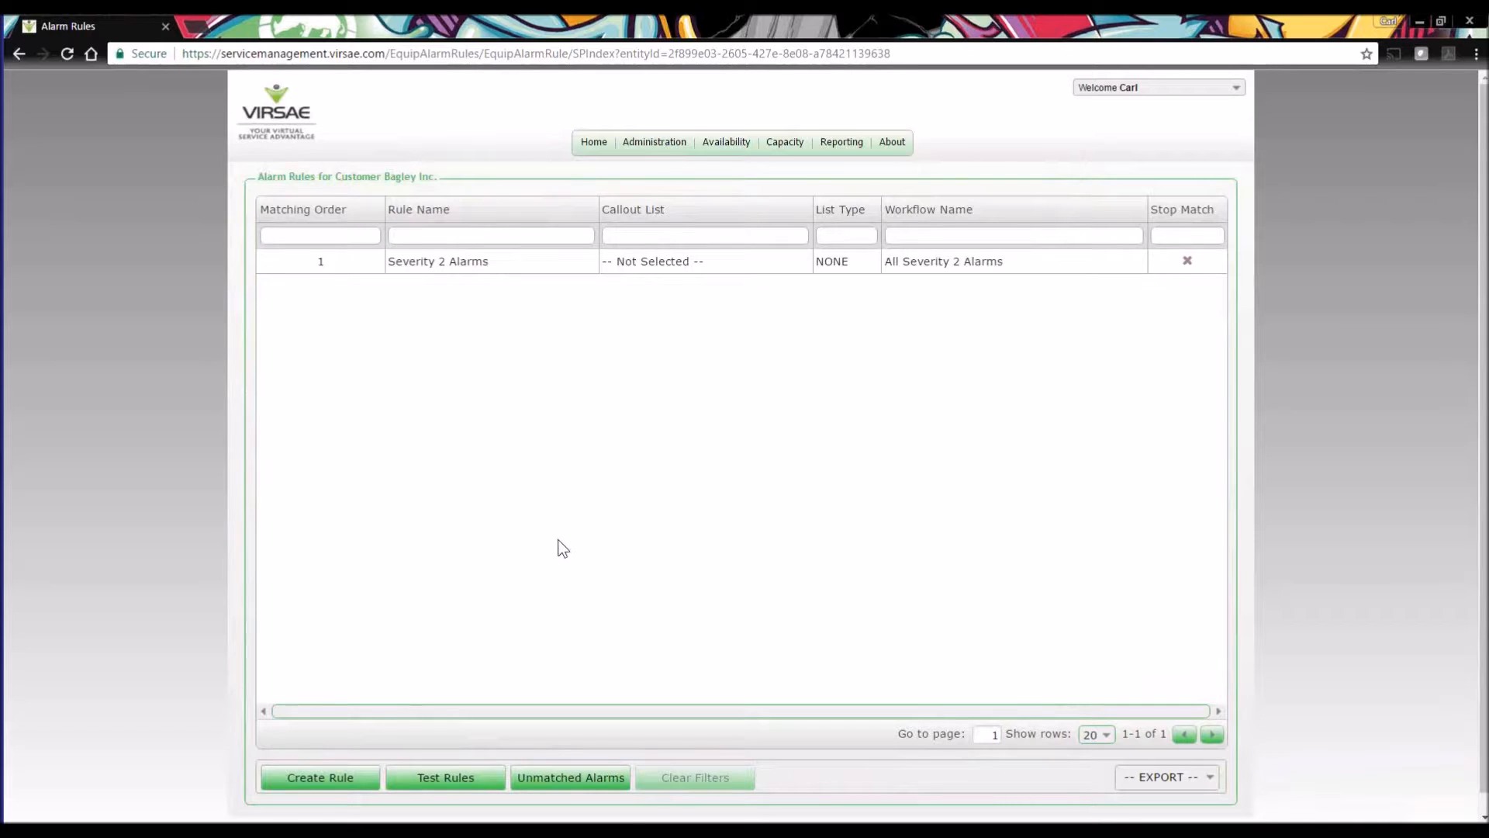
# Open the Service Desk contracts of Bagley Inc. and expand the schedules of the Coverage of All Equipment contract.
pyautogui.click(19, 53)
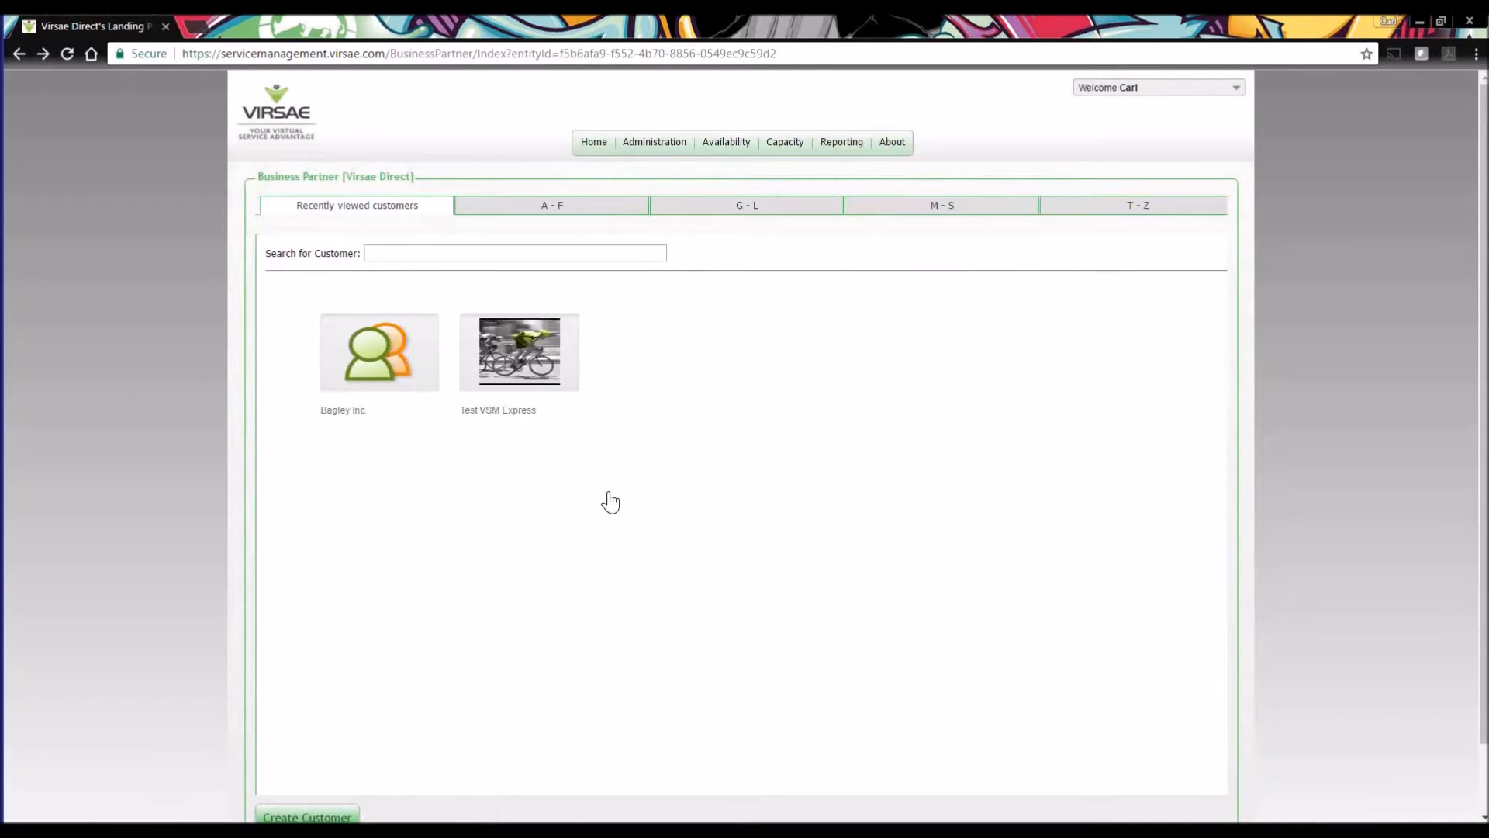
pyautogui.click(375, 354)
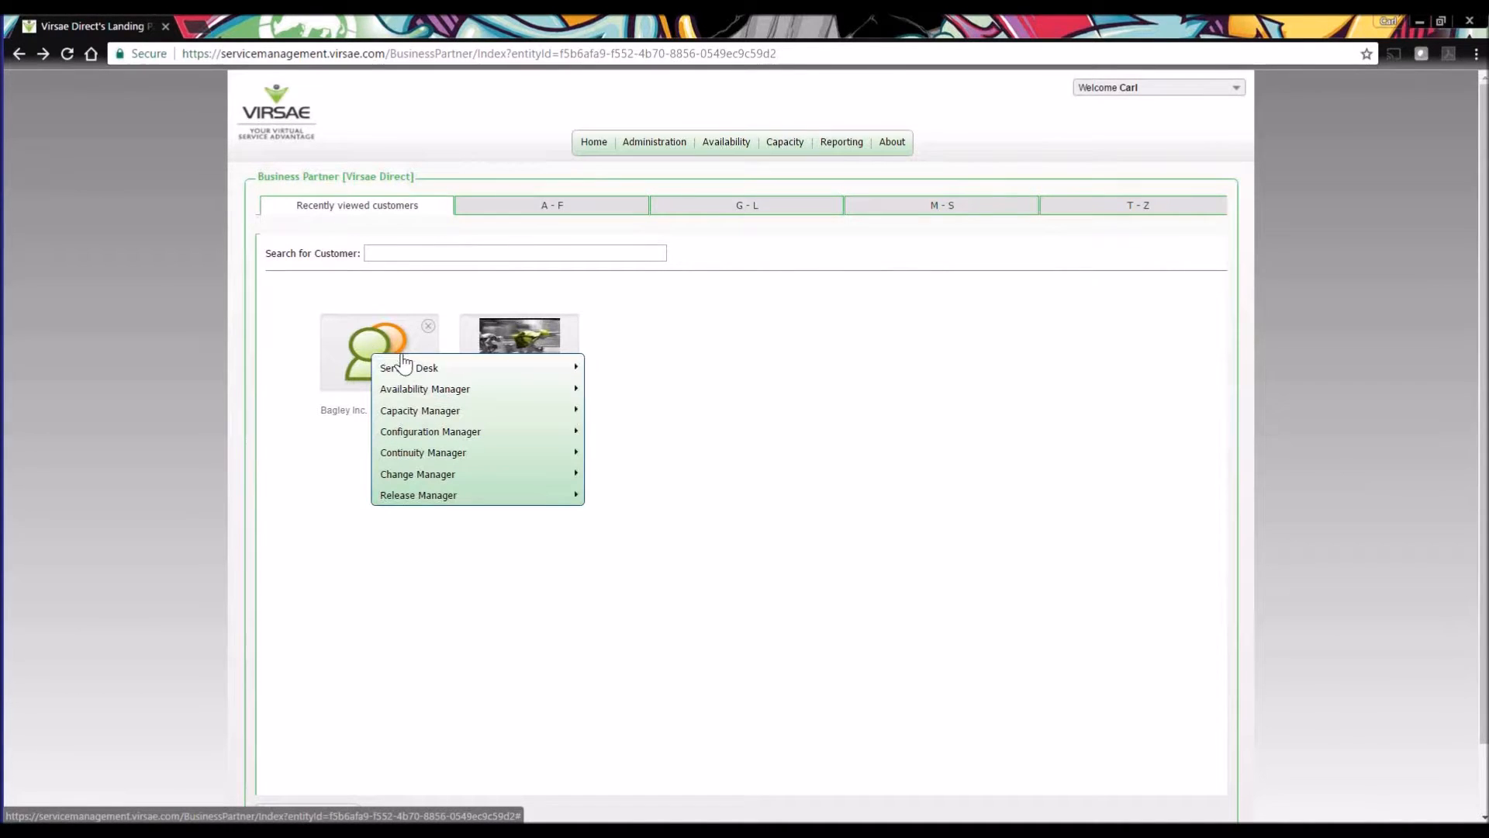
pyautogui.moveTo(404, 368)
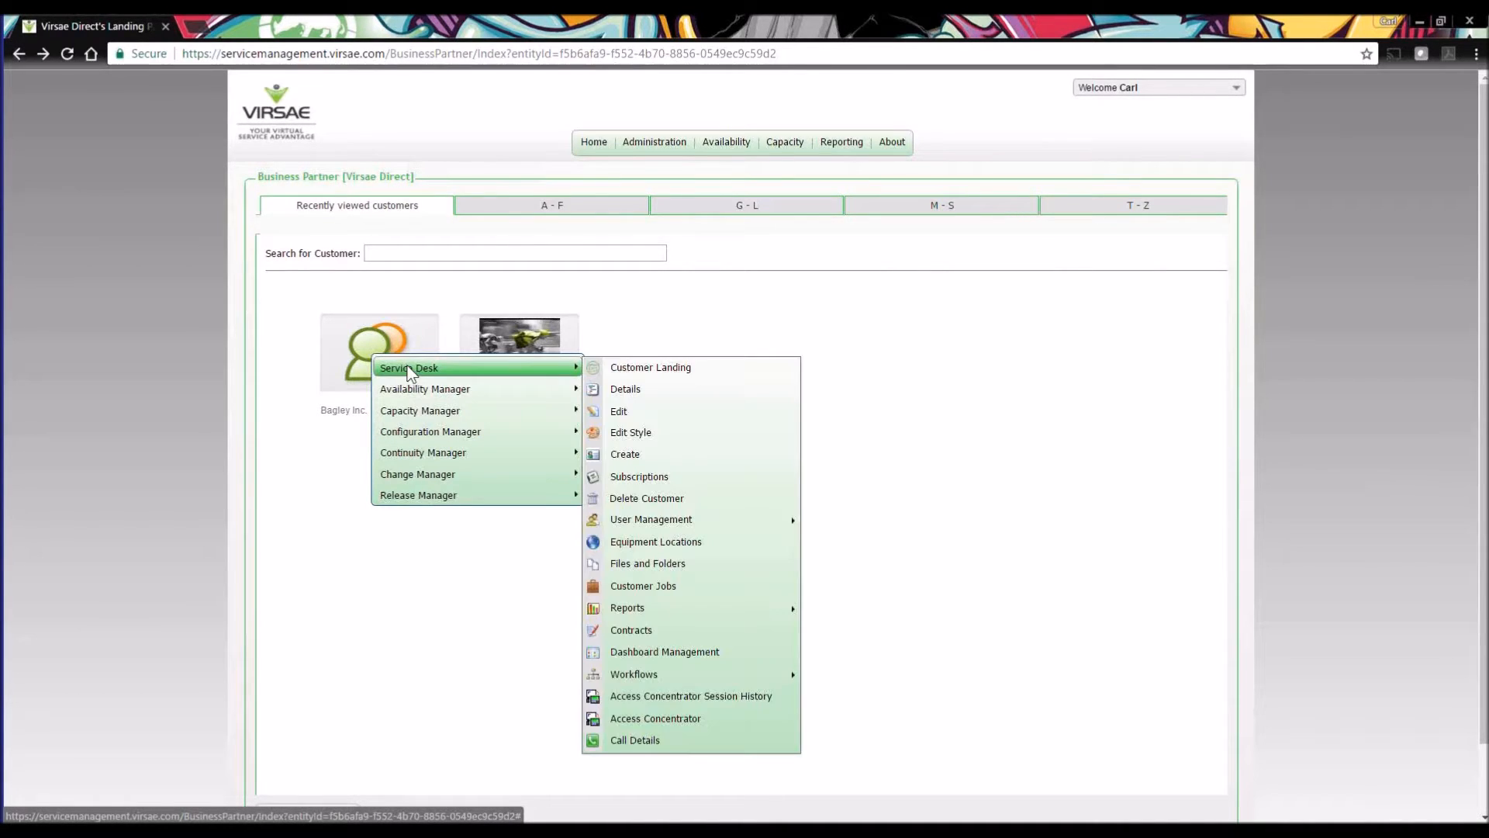
pyautogui.click(637, 626)
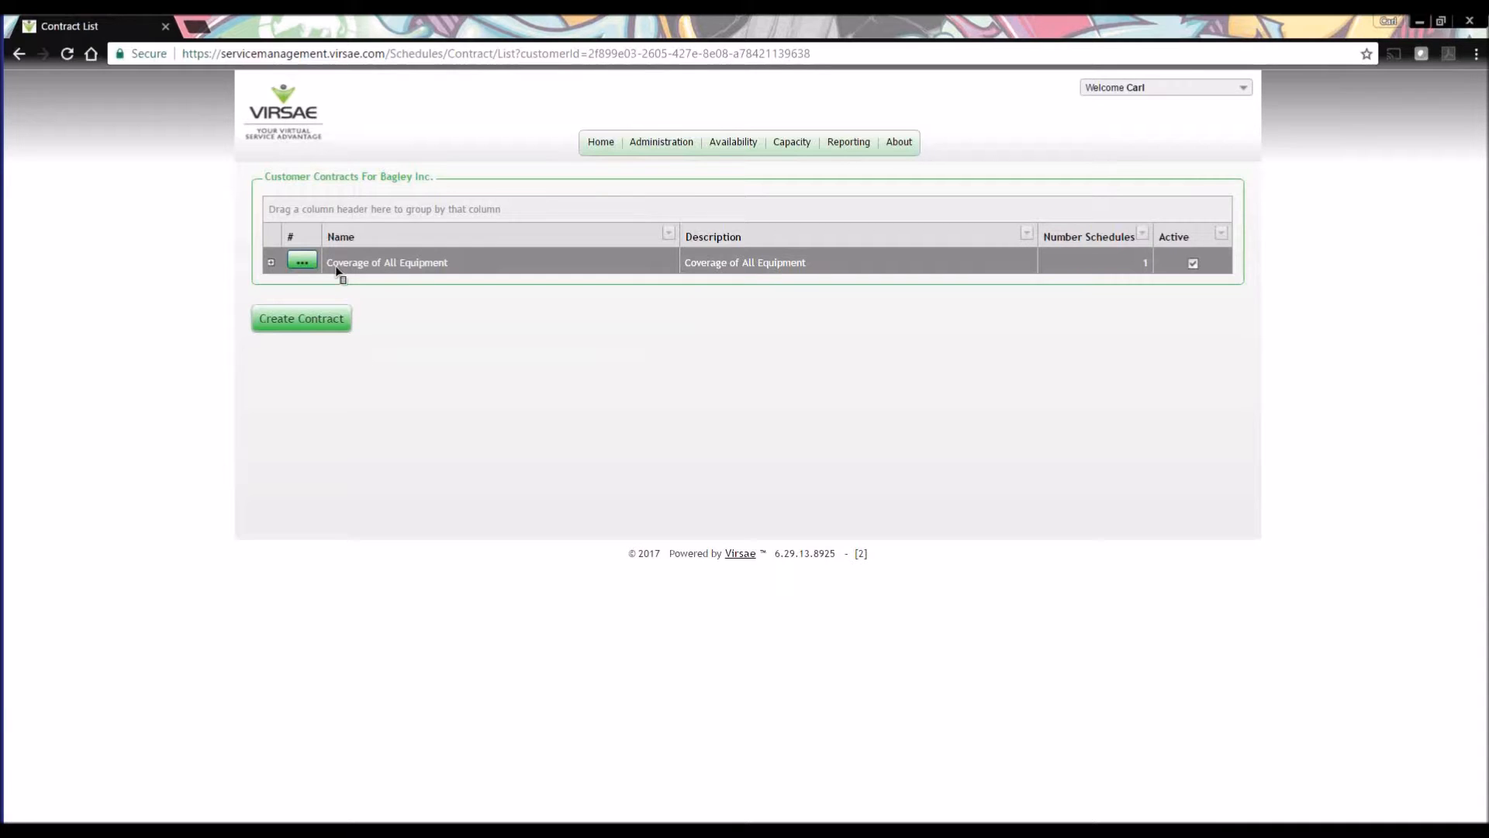
pyautogui.click(270, 263)
pyautogui.click(270, 264)
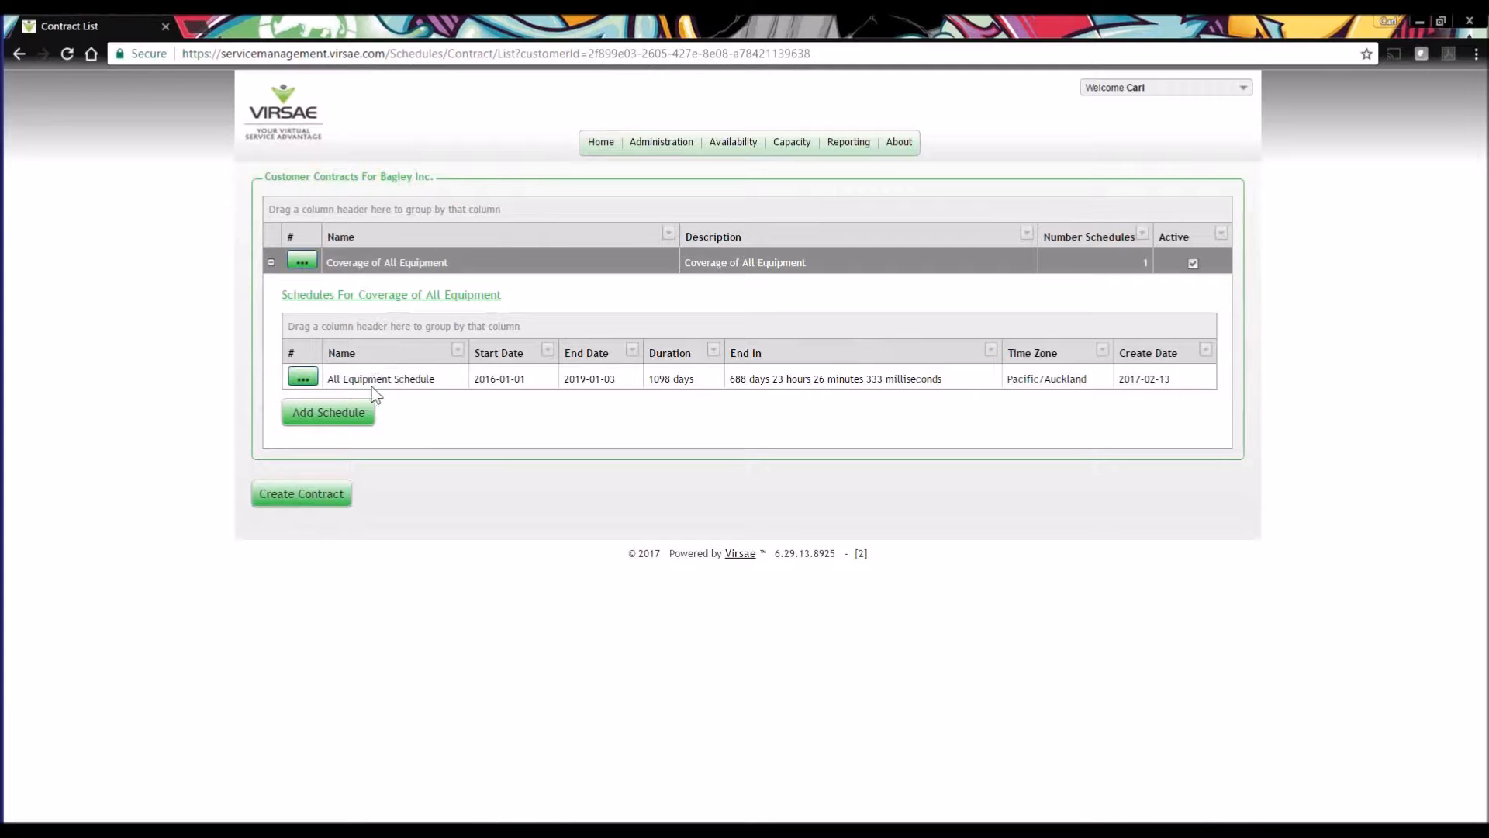
# Review the details and equipment coverage of the All Equipment Schedule, then return to the customer list.
pyautogui.click(302, 379)
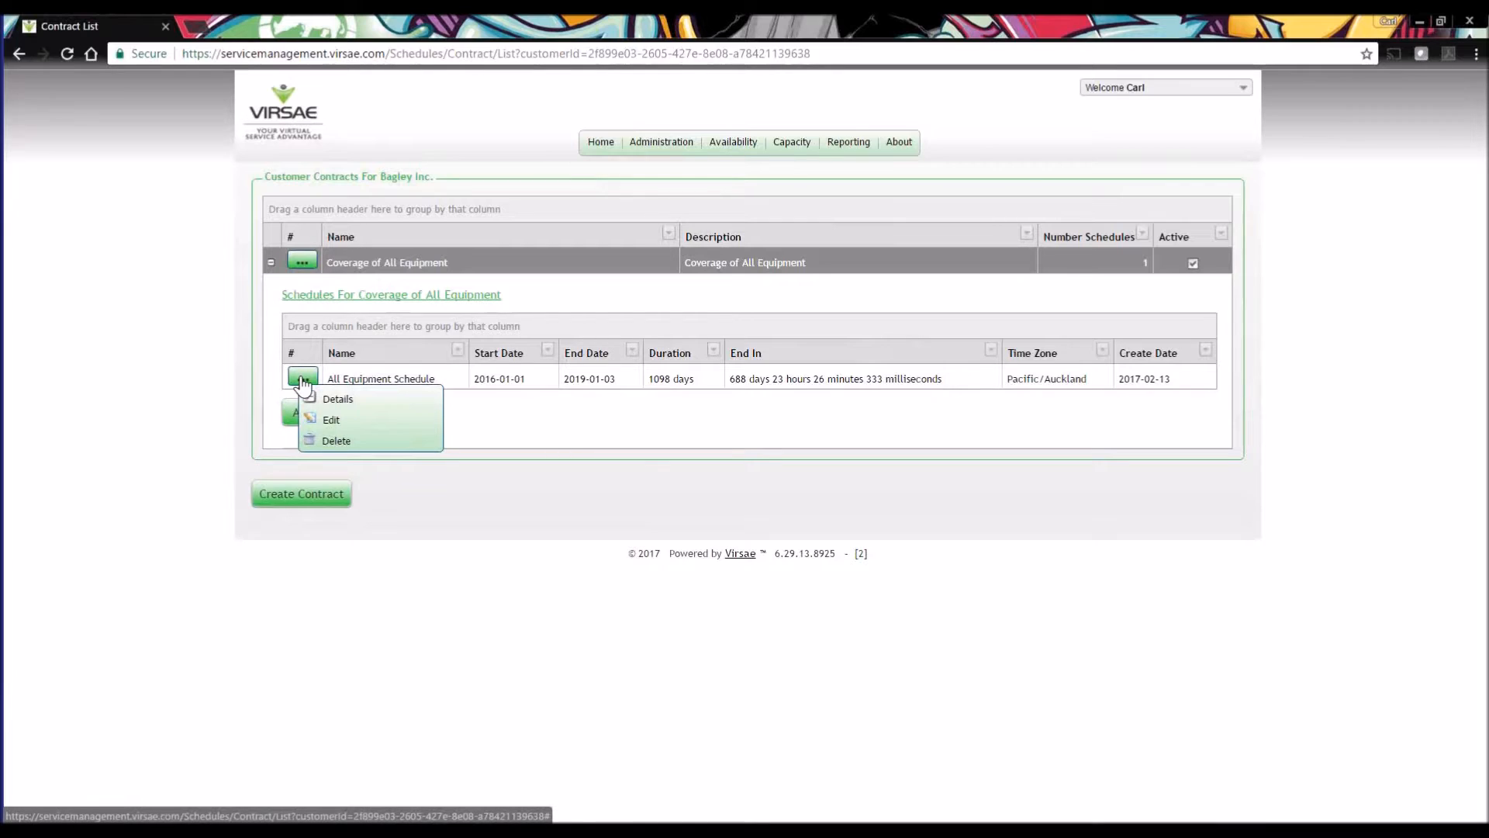
pyautogui.click(334, 400)
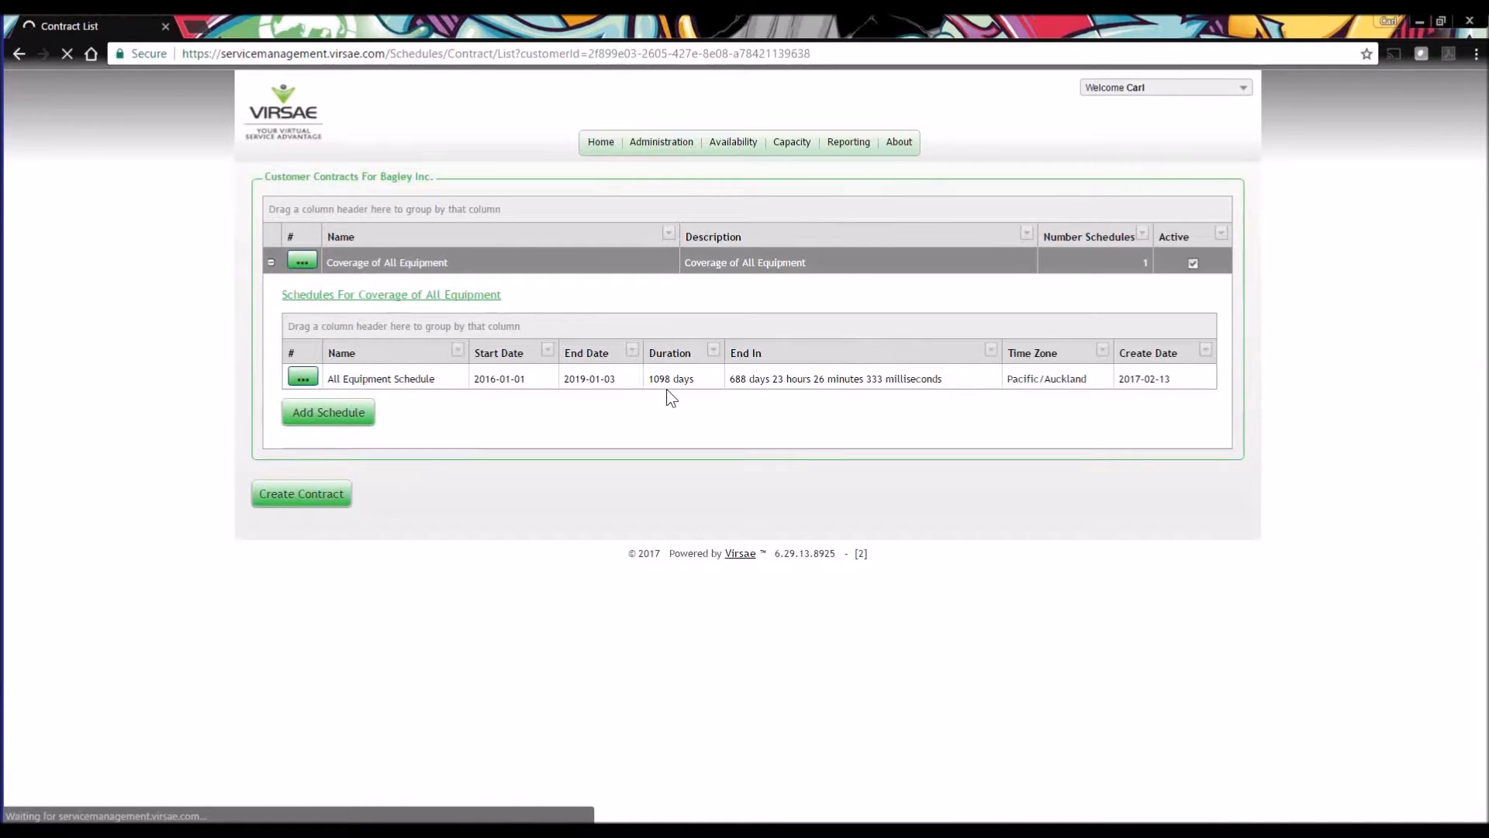
pyautogui.scroll(-1, 614, 548)
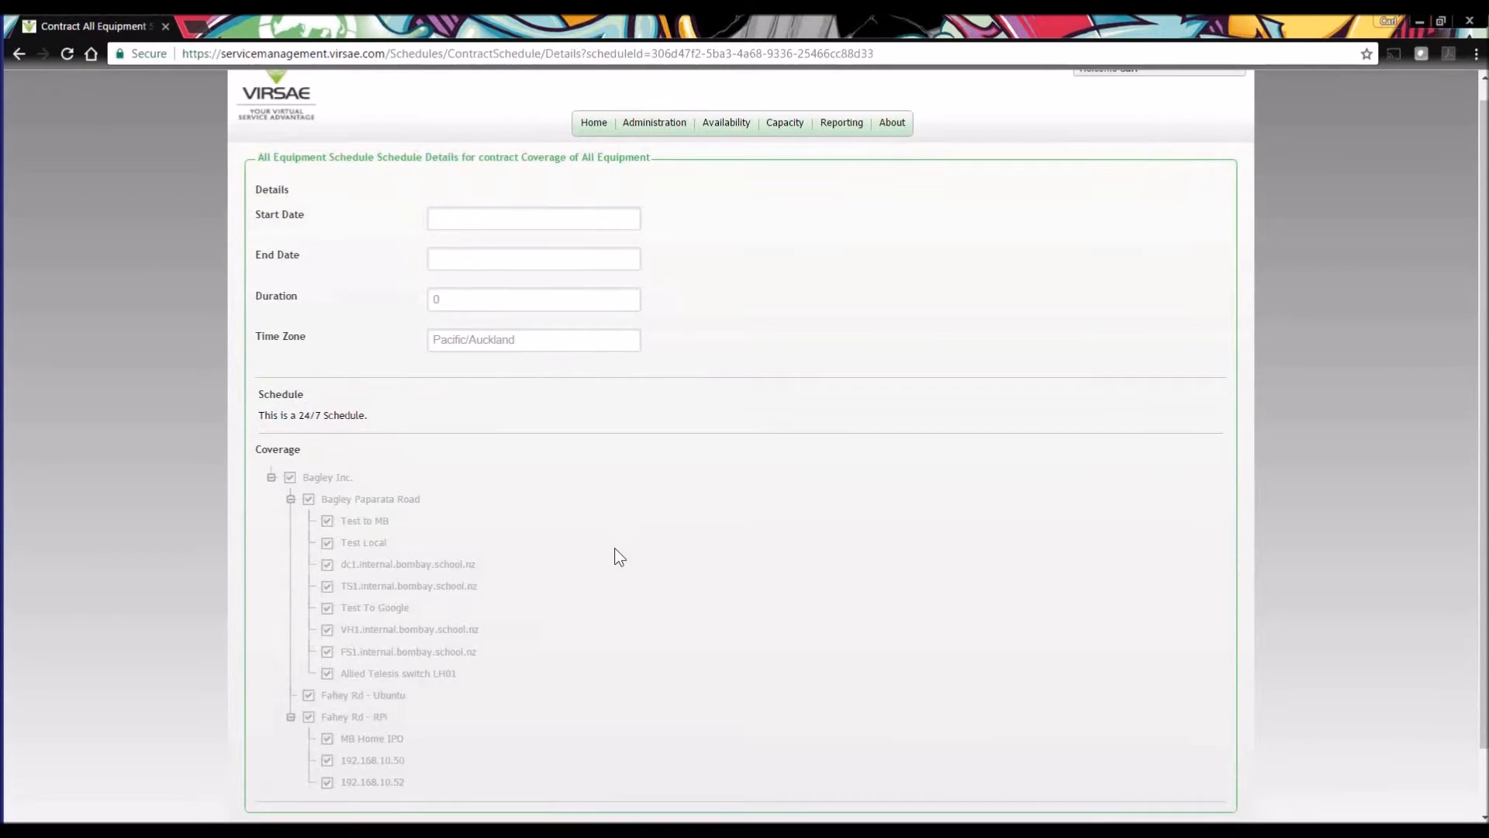
pyautogui.scroll(-1, 615, 548)
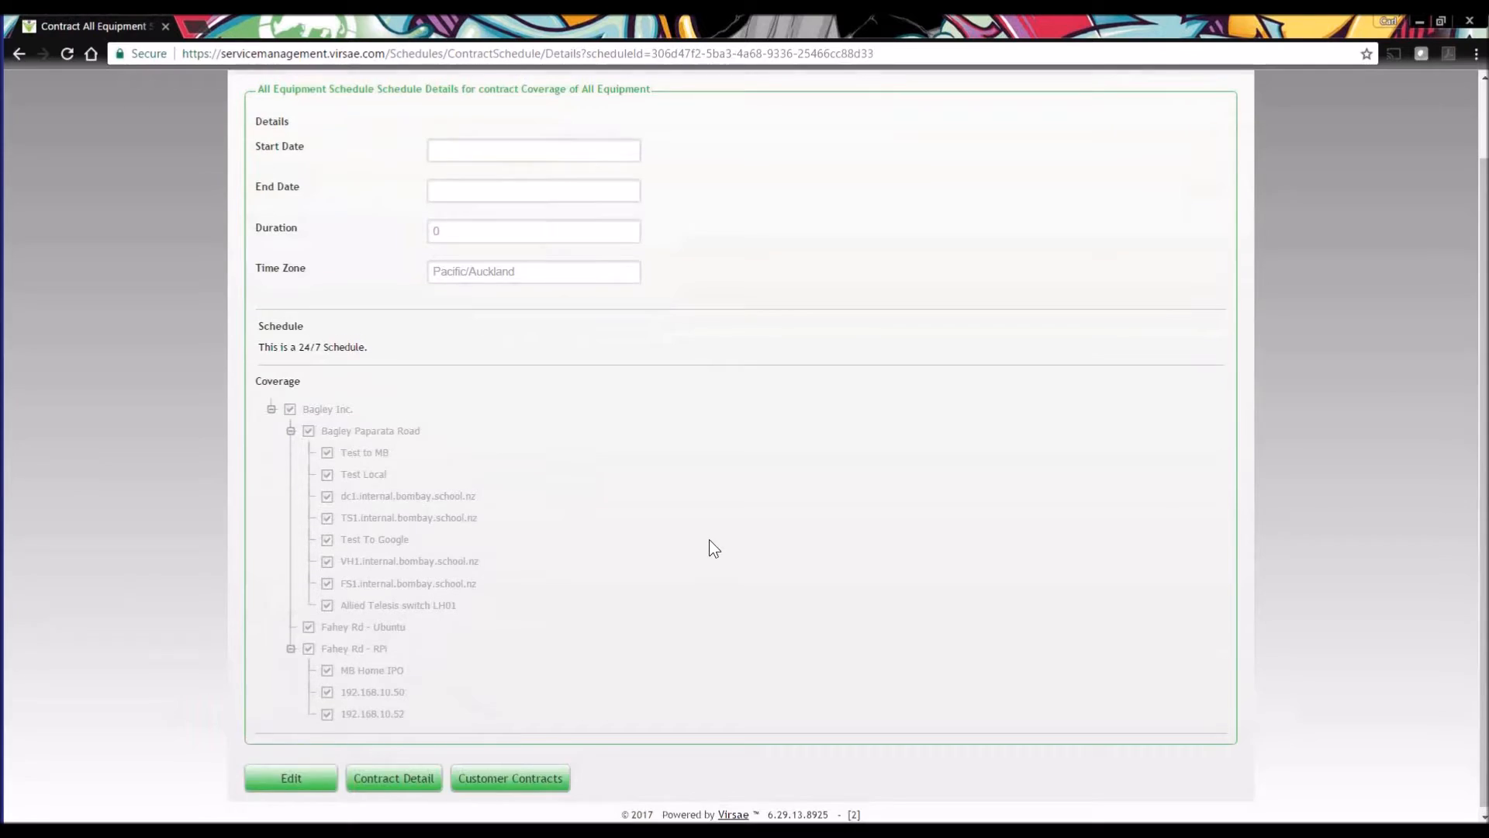
pyautogui.scroll(2, 709, 539)
pyautogui.click(19, 53)
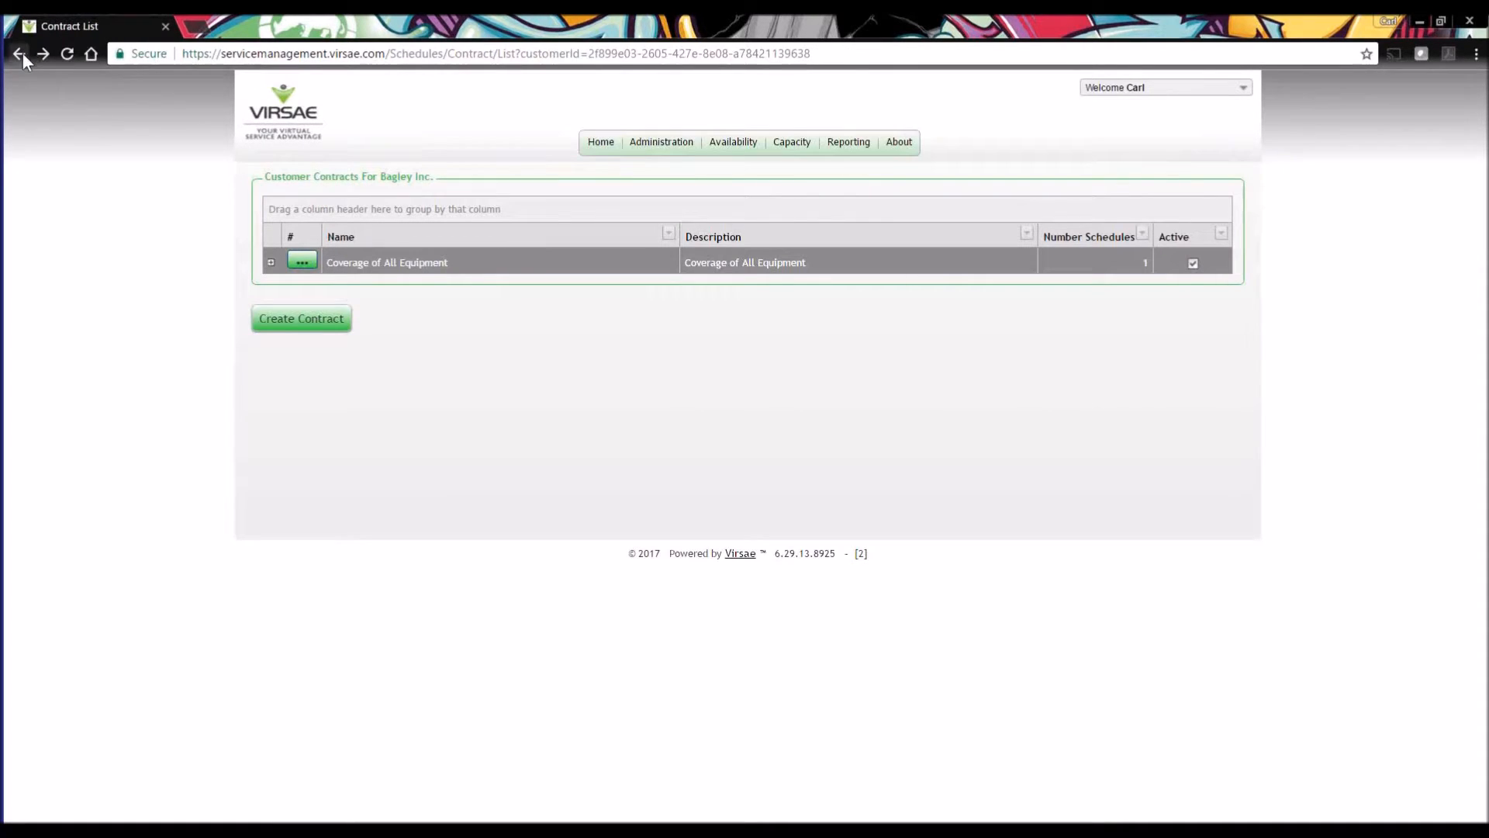
pyautogui.click(20, 53)
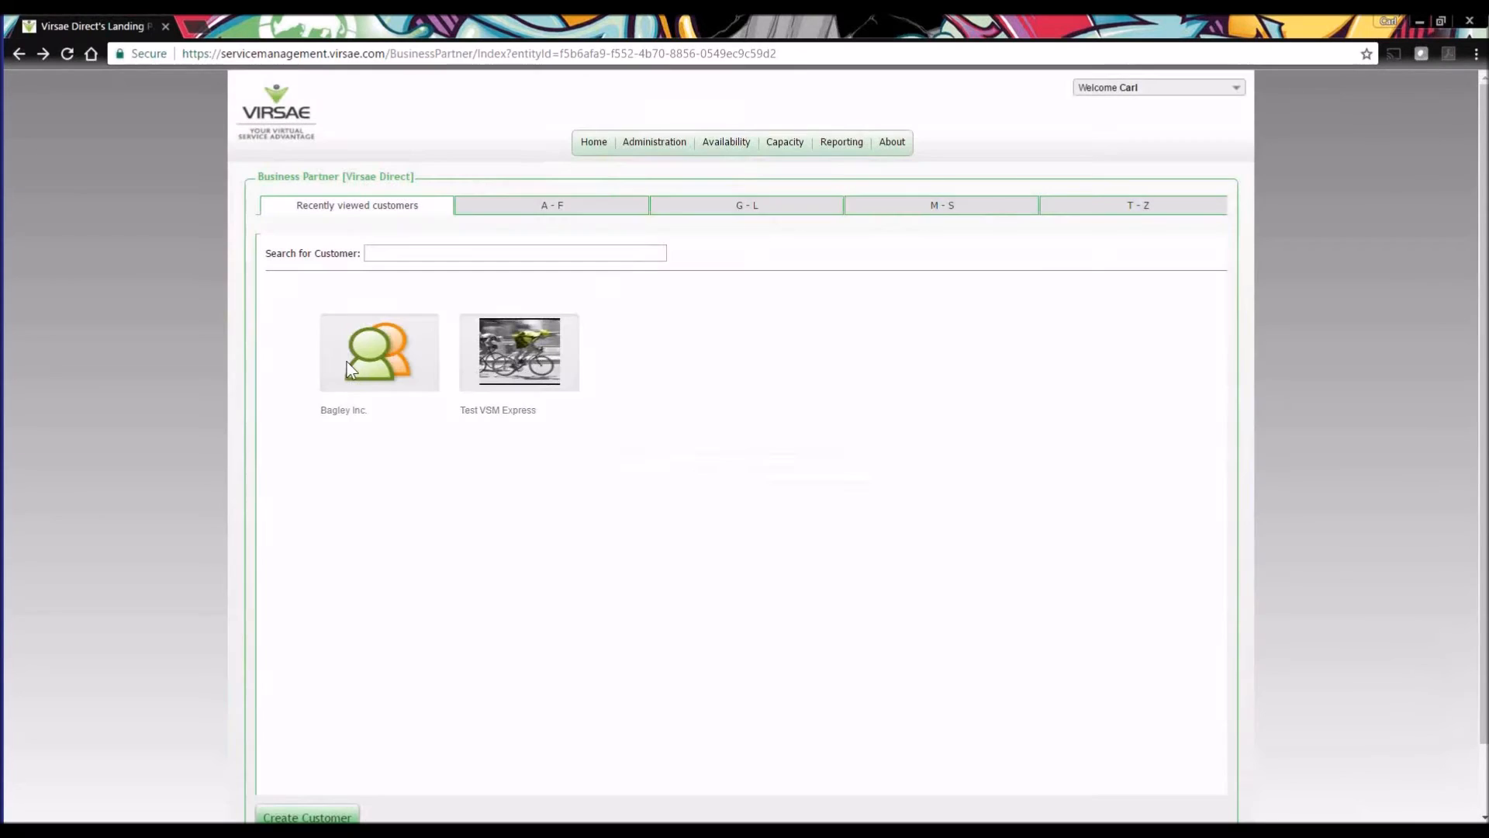
# Review the Availability Manager options of Bagley Inc. for callout and alarm alerts, and leave the page.
pyautogui.click(365, 361)
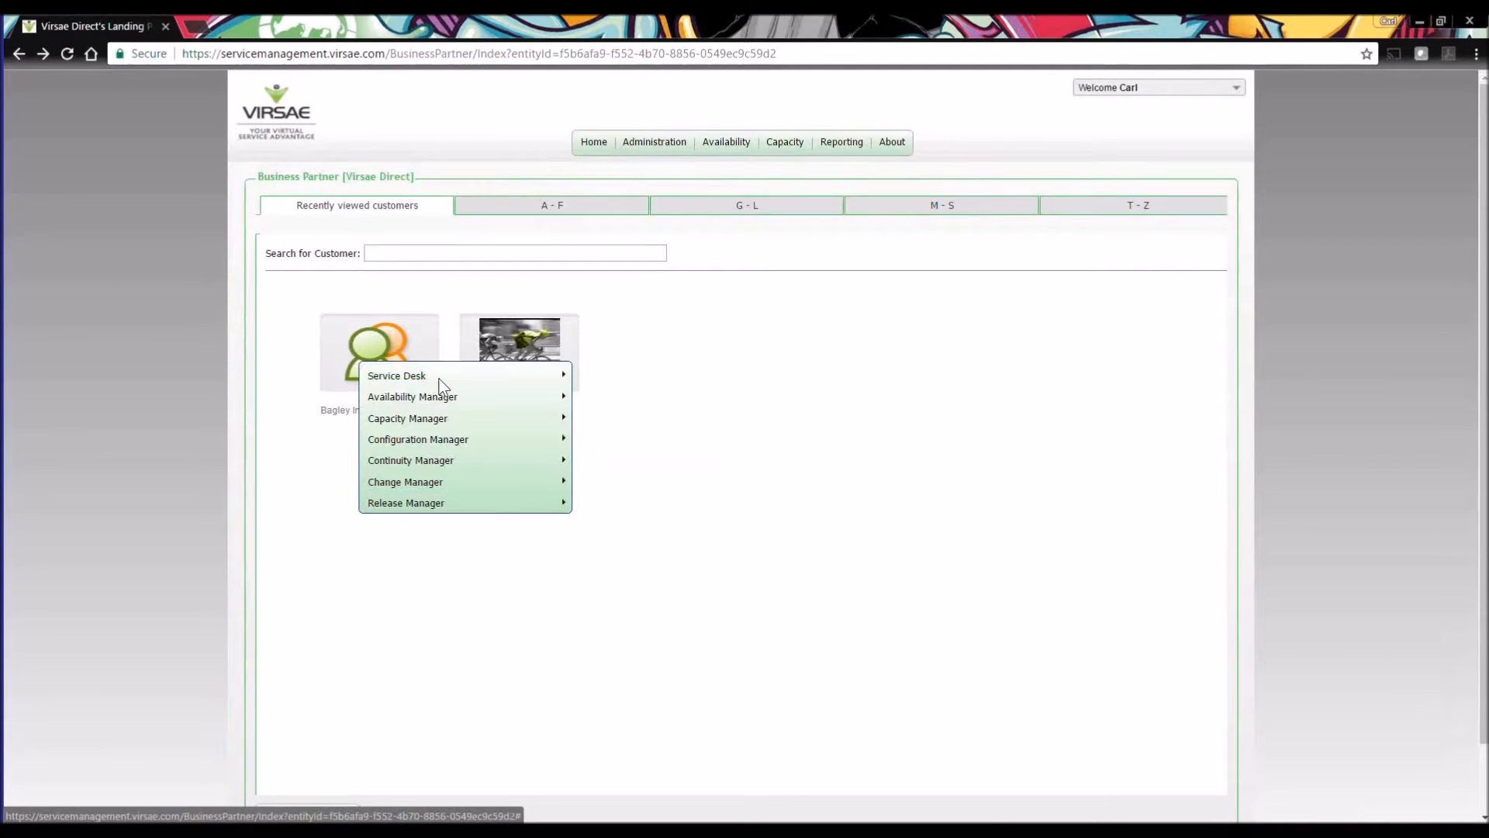
pyautogui.moveTo(389, 375)
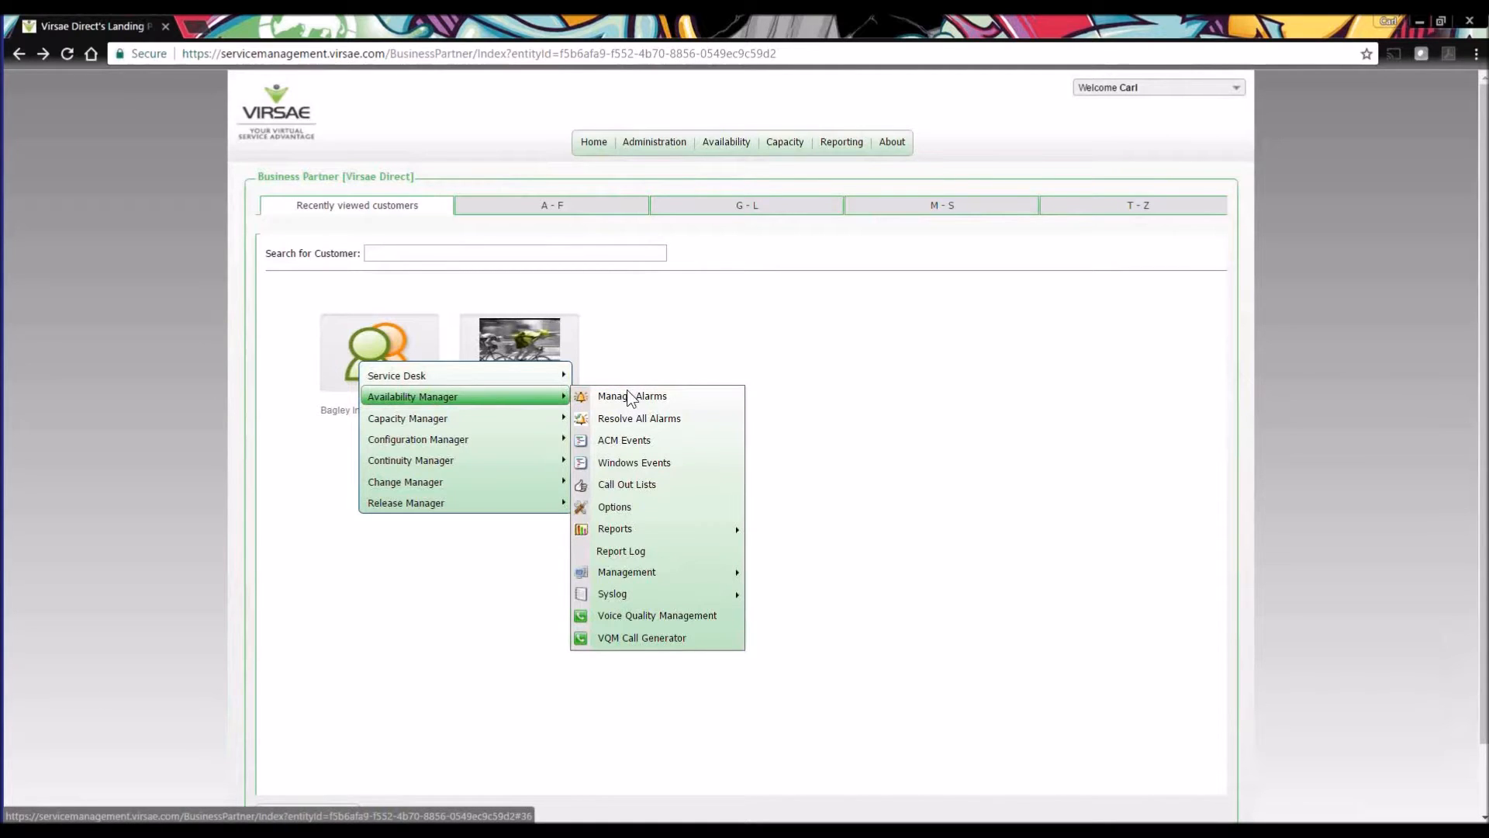
pyautogui.click(614, 509)
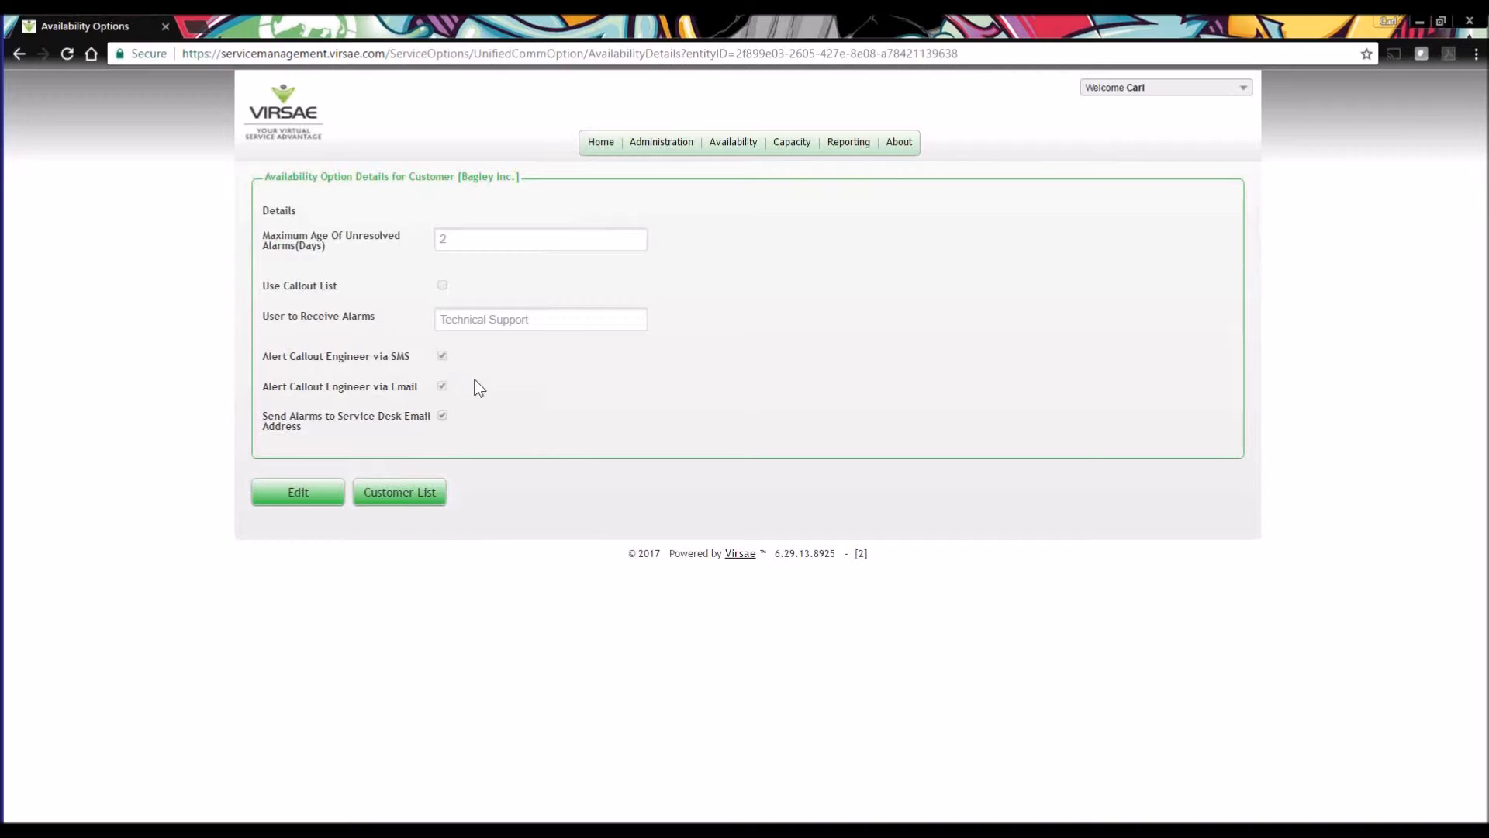
pyautogui.click(20, 54)
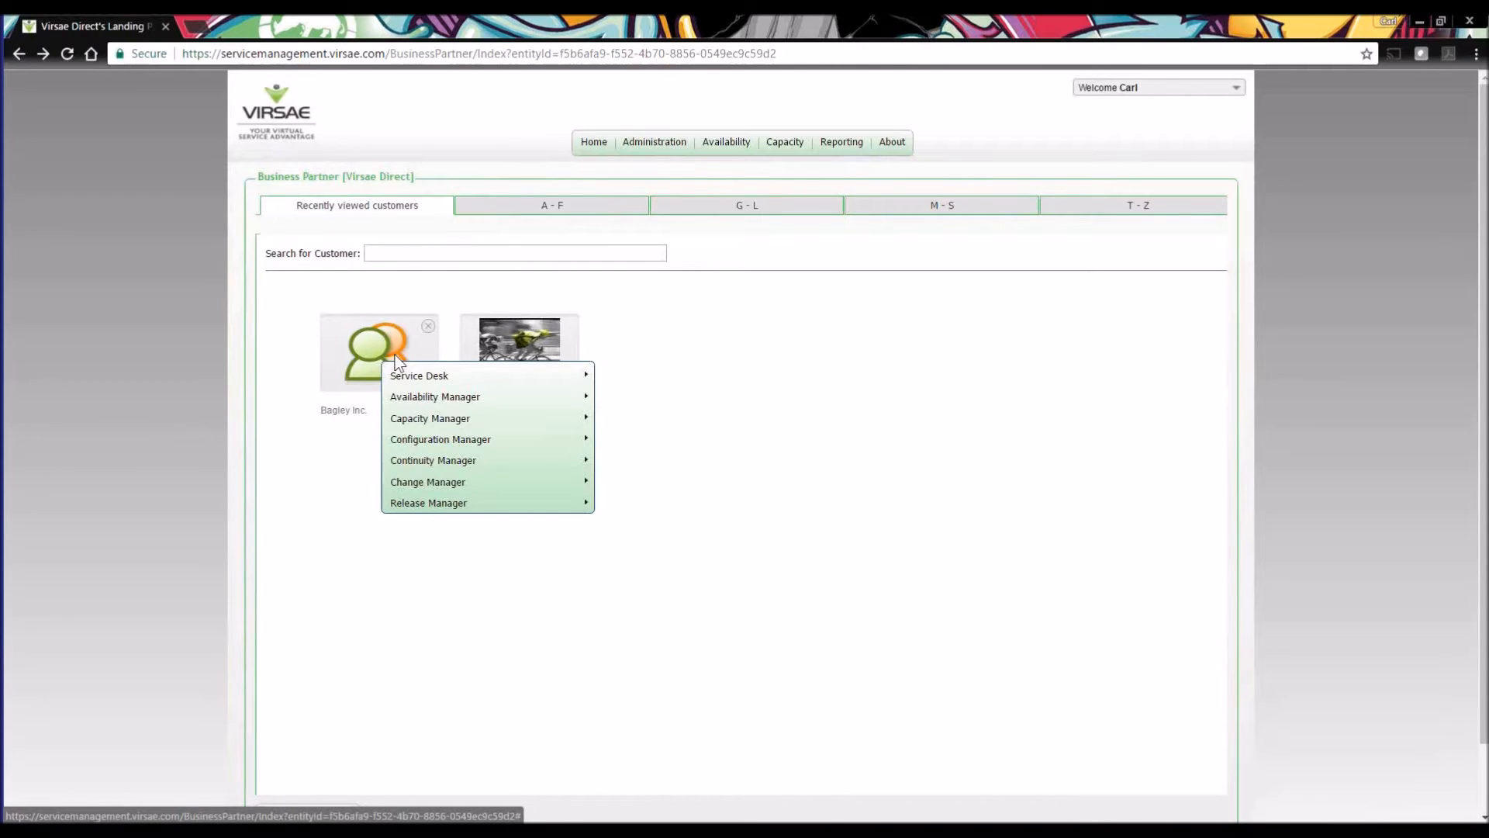
# Open the Bagley Inc. customer record for editing and fill in the service desk email address.
pyautogui.moveTo(521, 378)
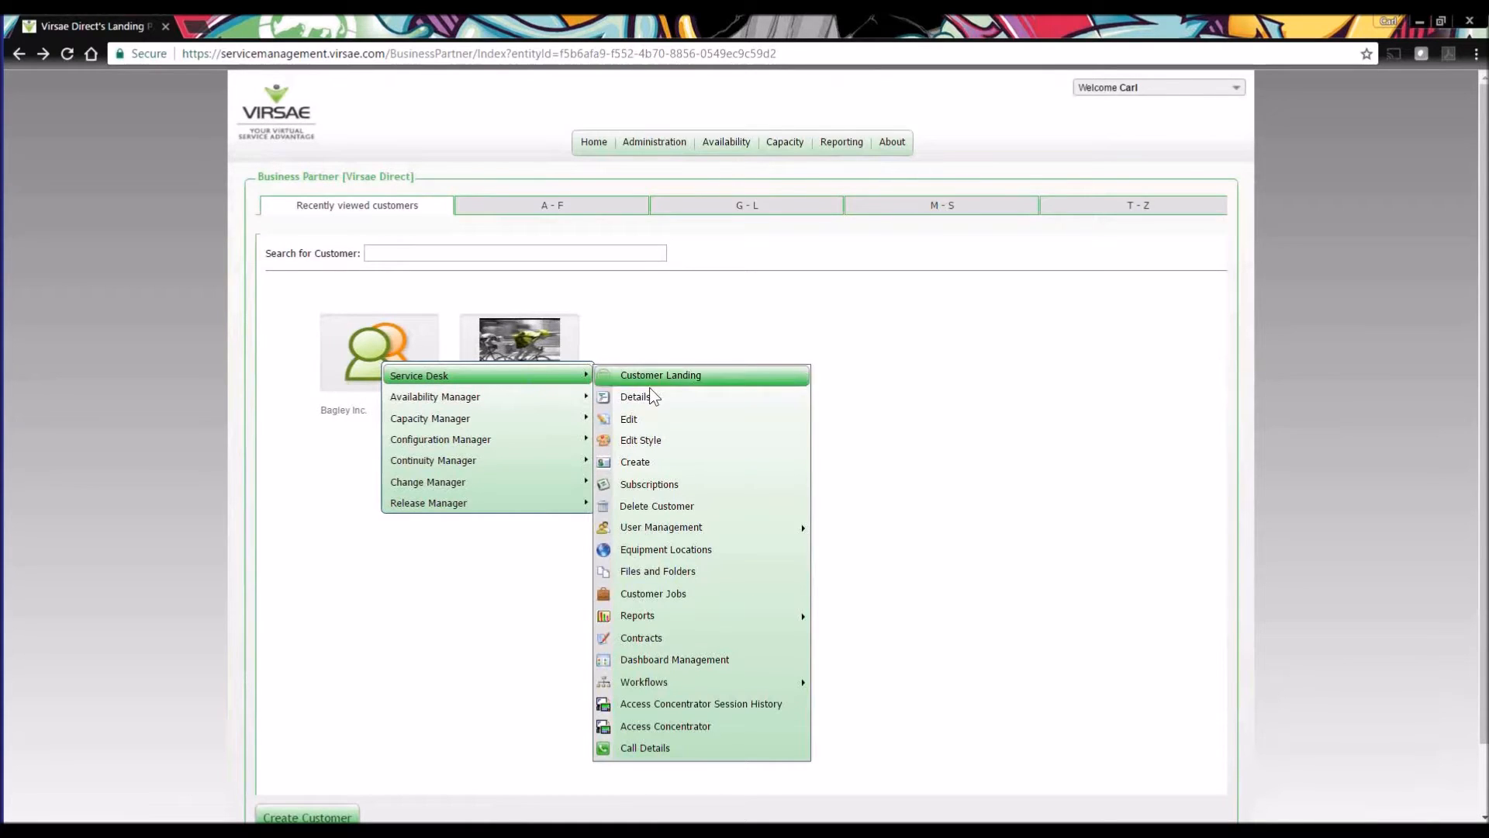
pyautogui.click(629, 421)
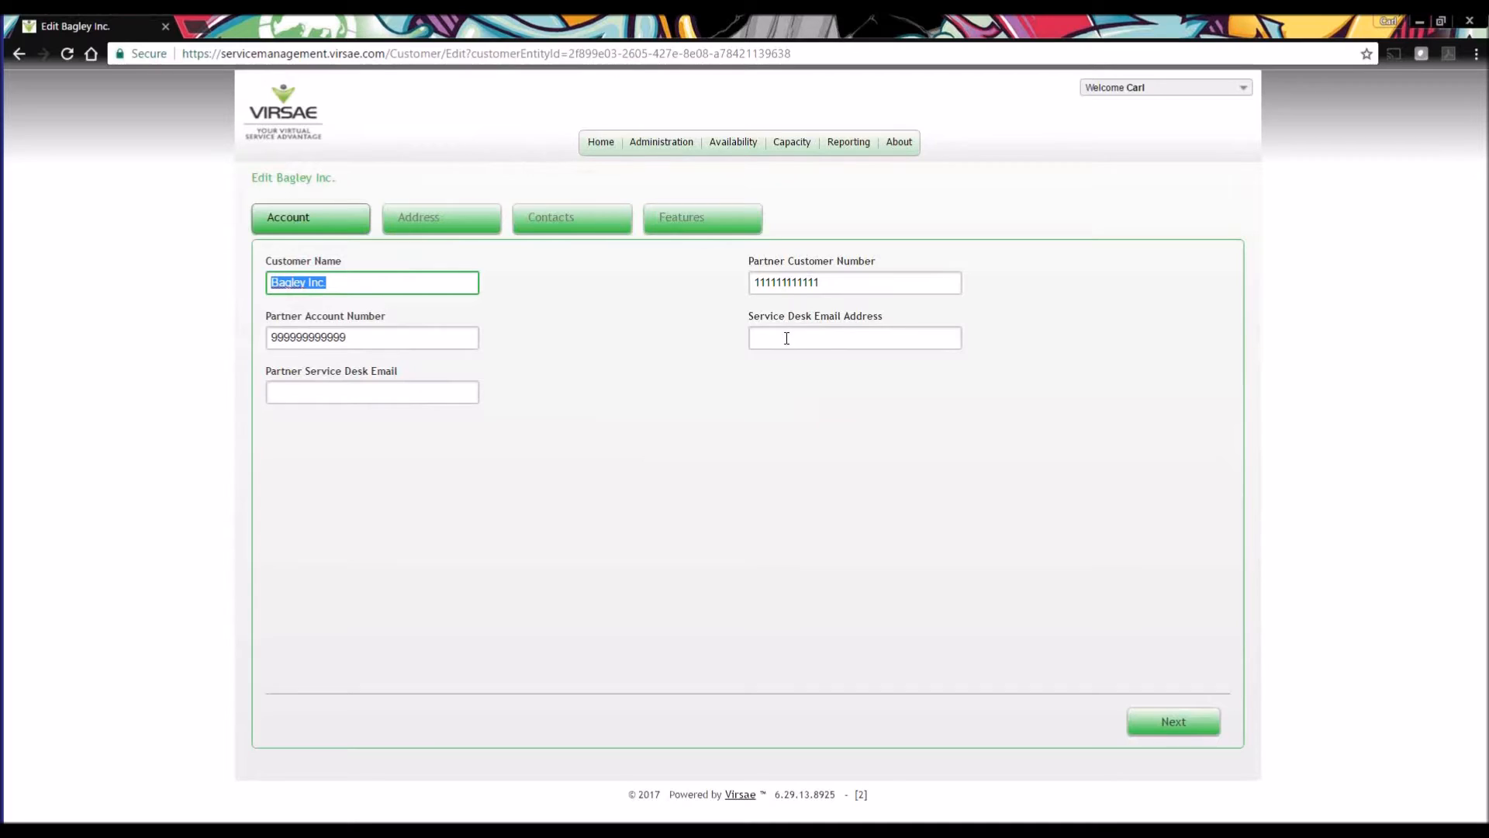
pyautogui.click(853, 343)
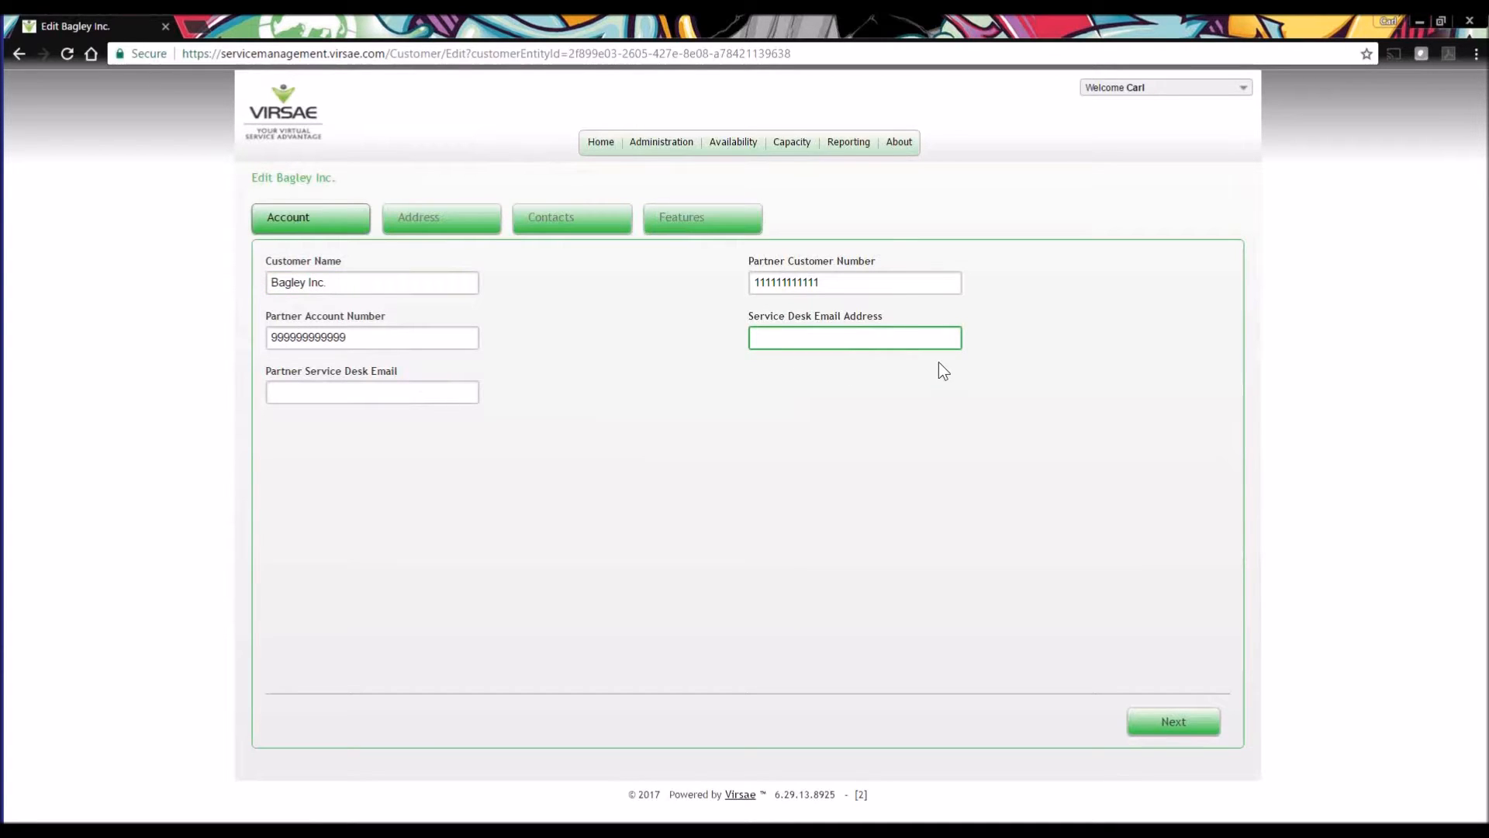
# Submit the edited Bagley Inc. record, leaving its address, contacts and features as they are.
pyautogui.click(1180, 728)
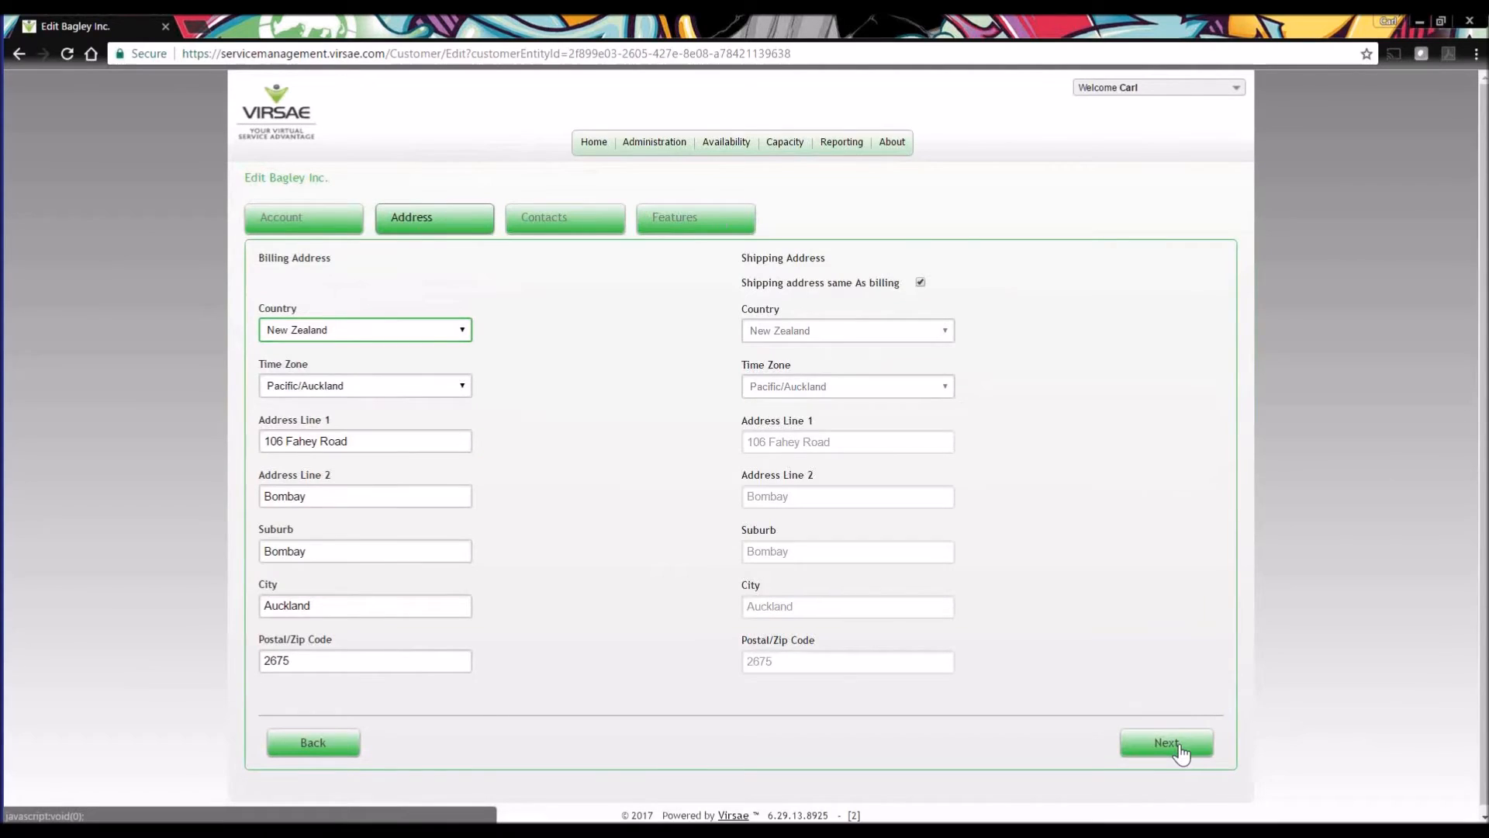
pyautogui.click(1181, 751)
pyautogui.click(1176, 732)
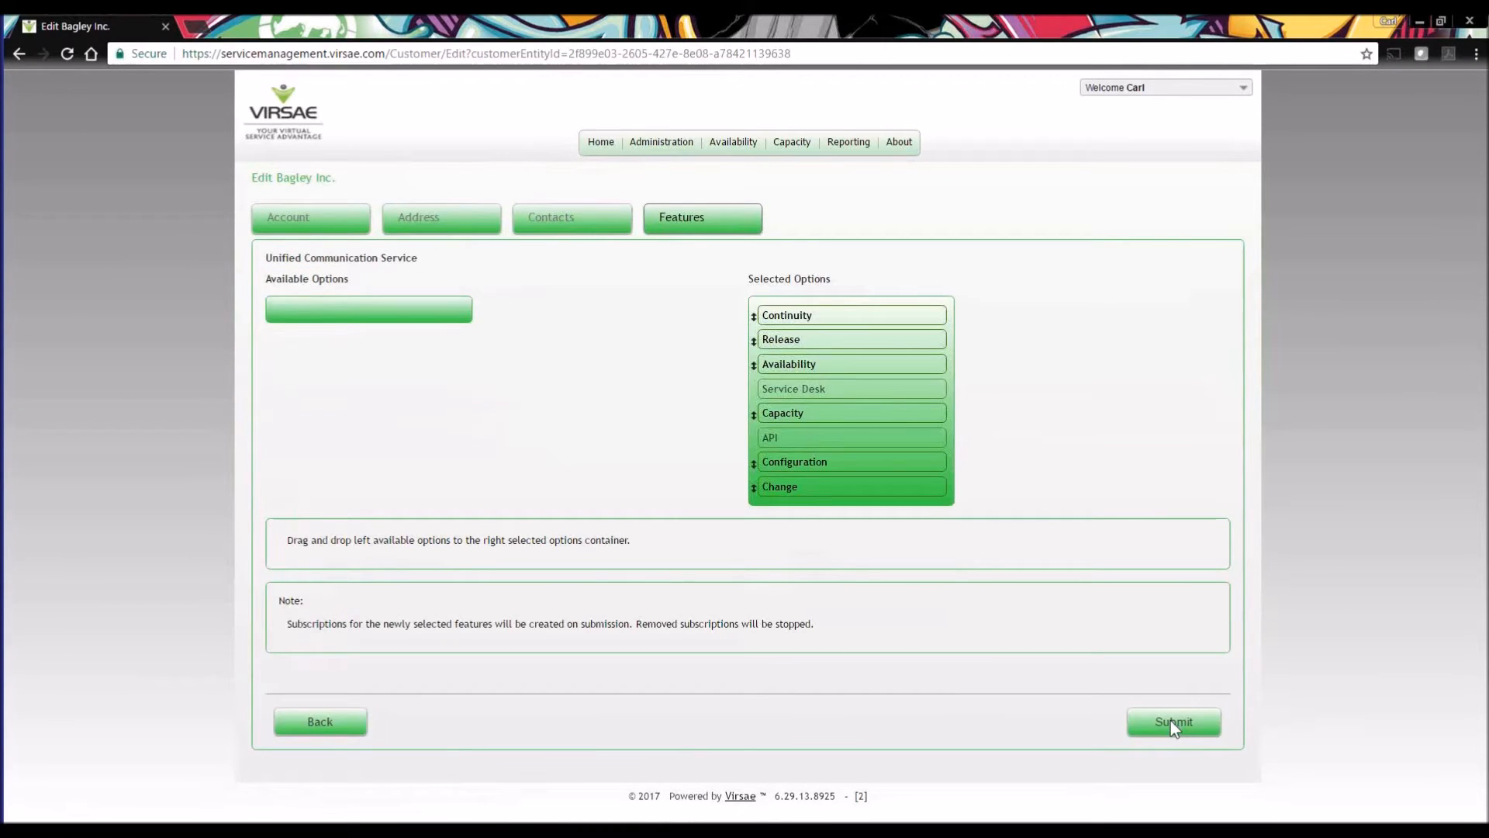
pyautogui.click(1173, 724)
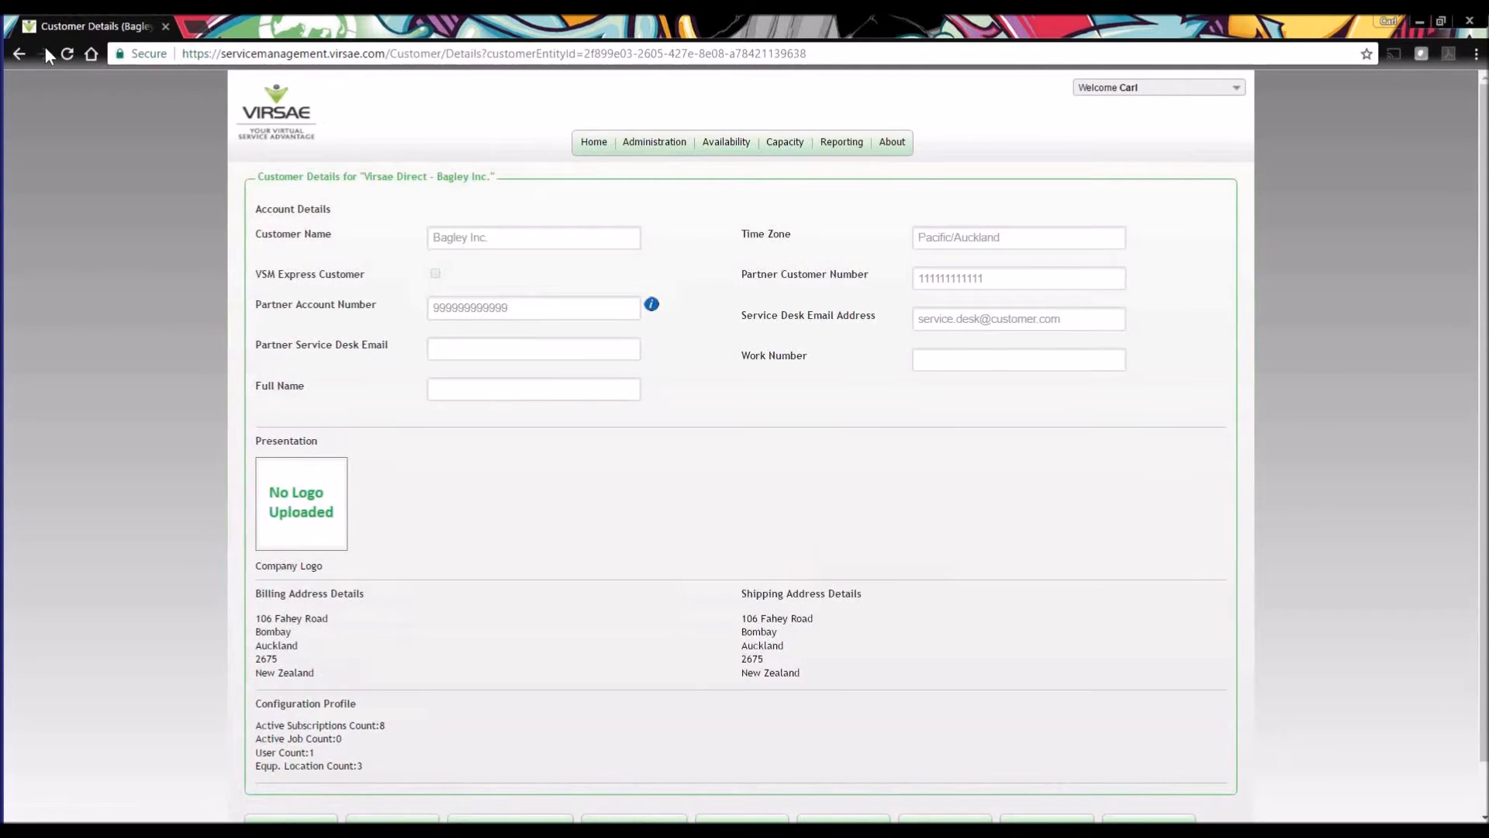
# Return to the customer list and open the Availability Manager call out lists of Bagley Inc.
pyautogui.click(19, 54)
pyautogui.click(19, 53)
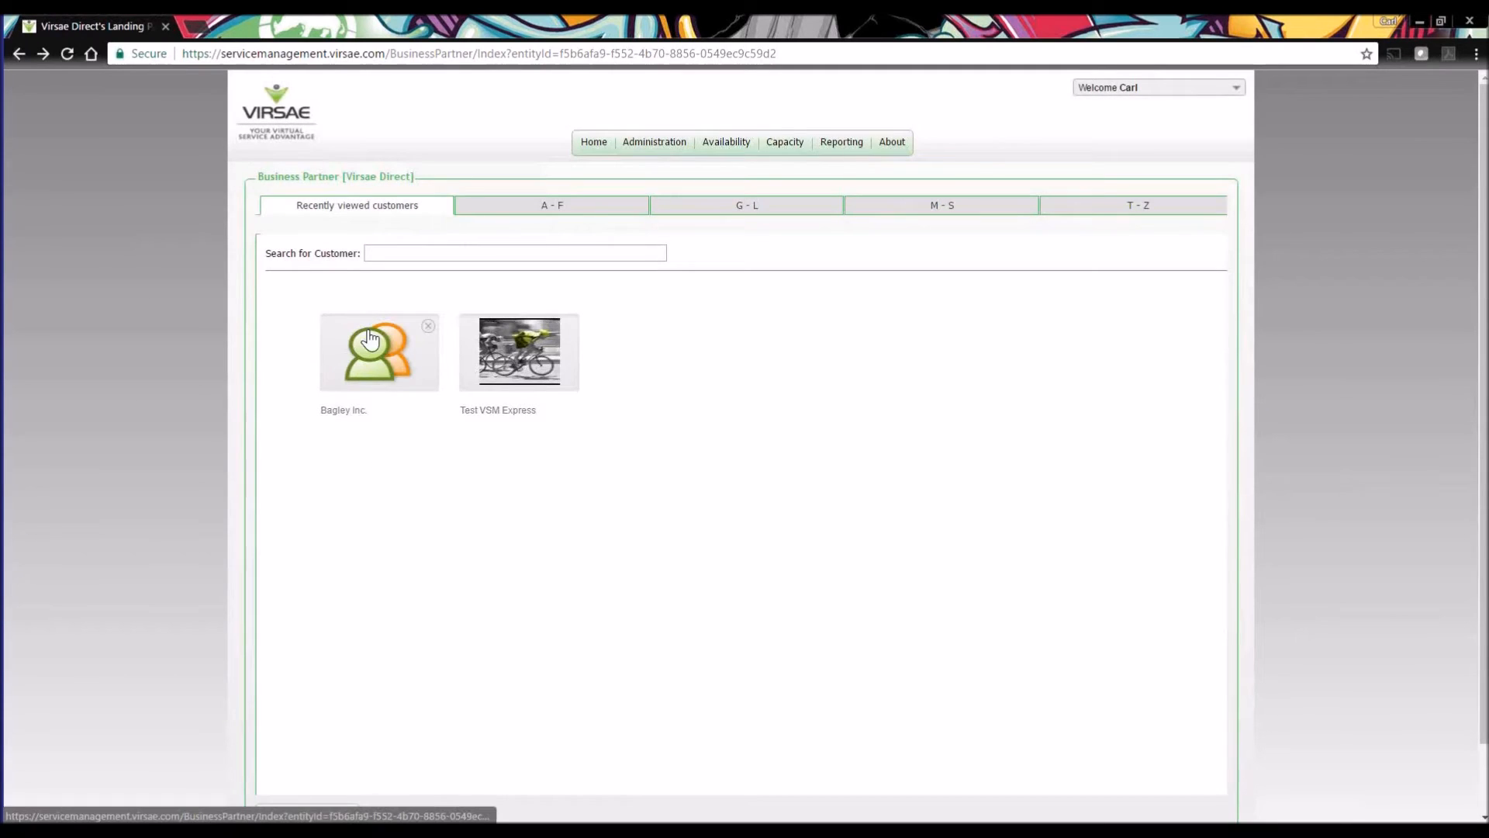
pyautogui.click(390, 370)
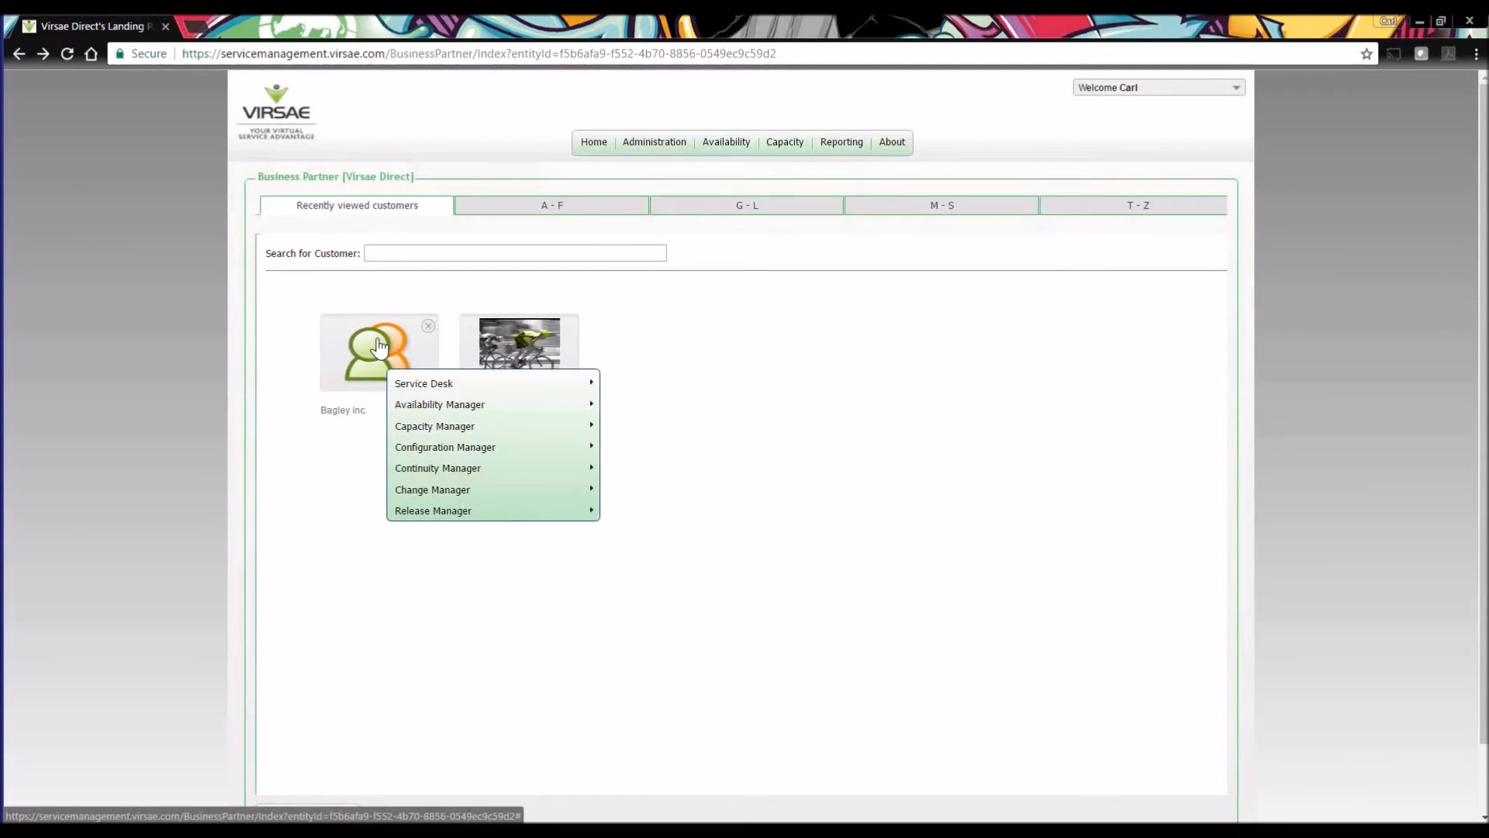
pyautogui.moveTo(442, 415)
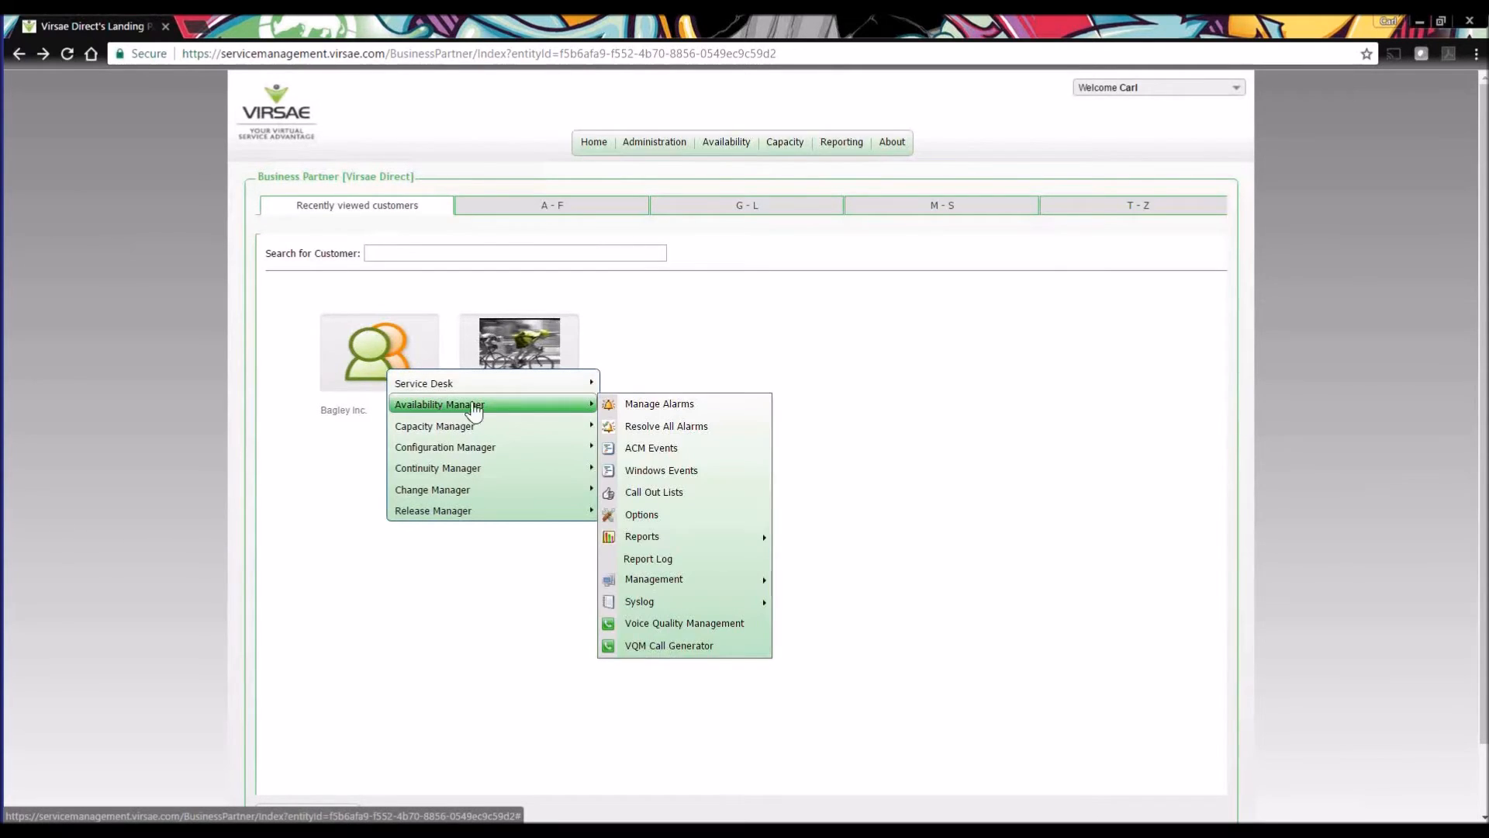
pyautogui.click(671, 495)
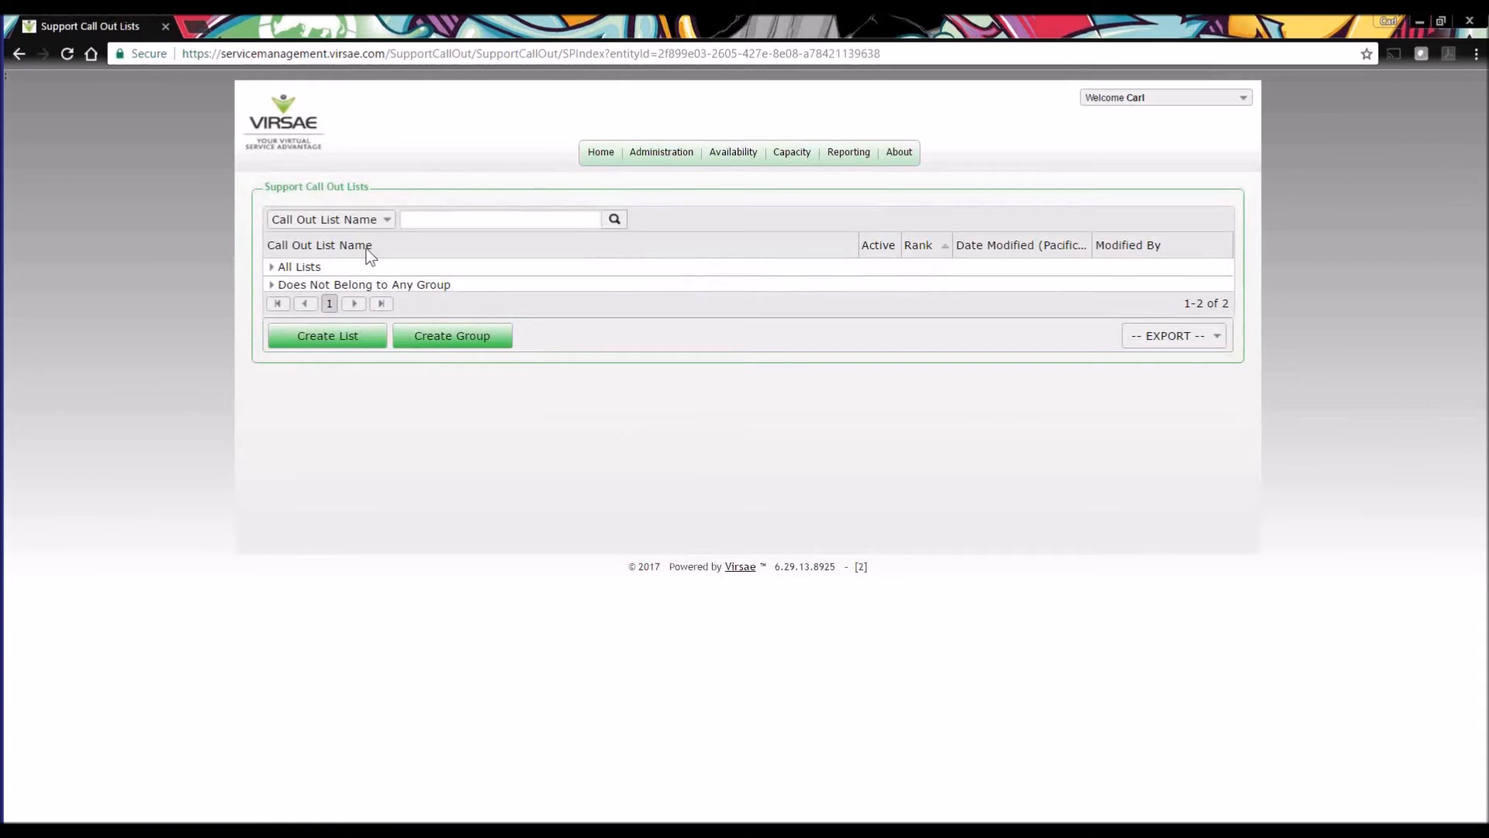
# Edit Calloutlist 1 to add Technical Support to the engineers in rank order, and save the list.
pyautogui.click(272, 267)
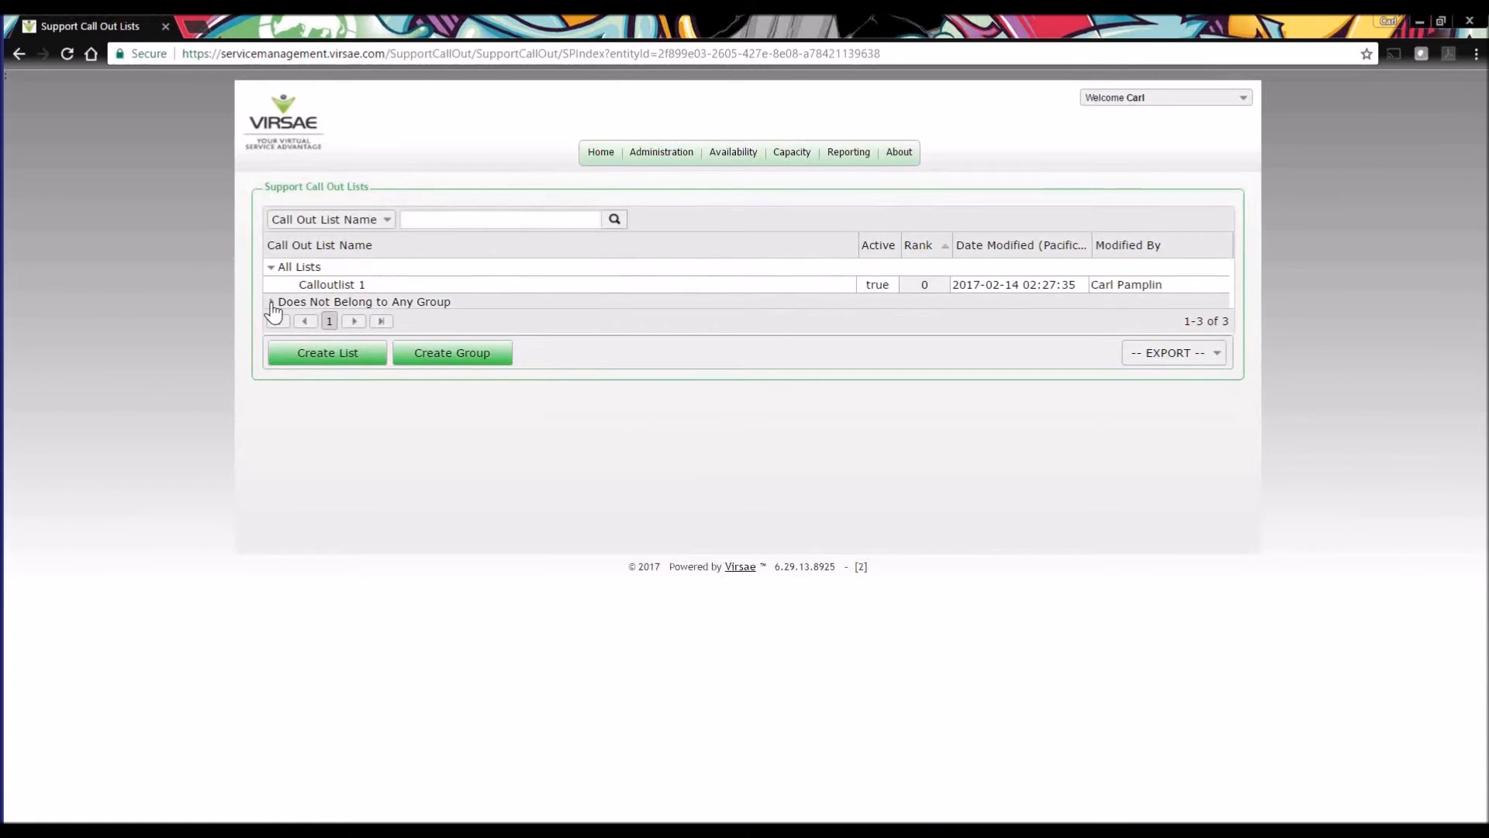
pyautogui.click(344, 284)
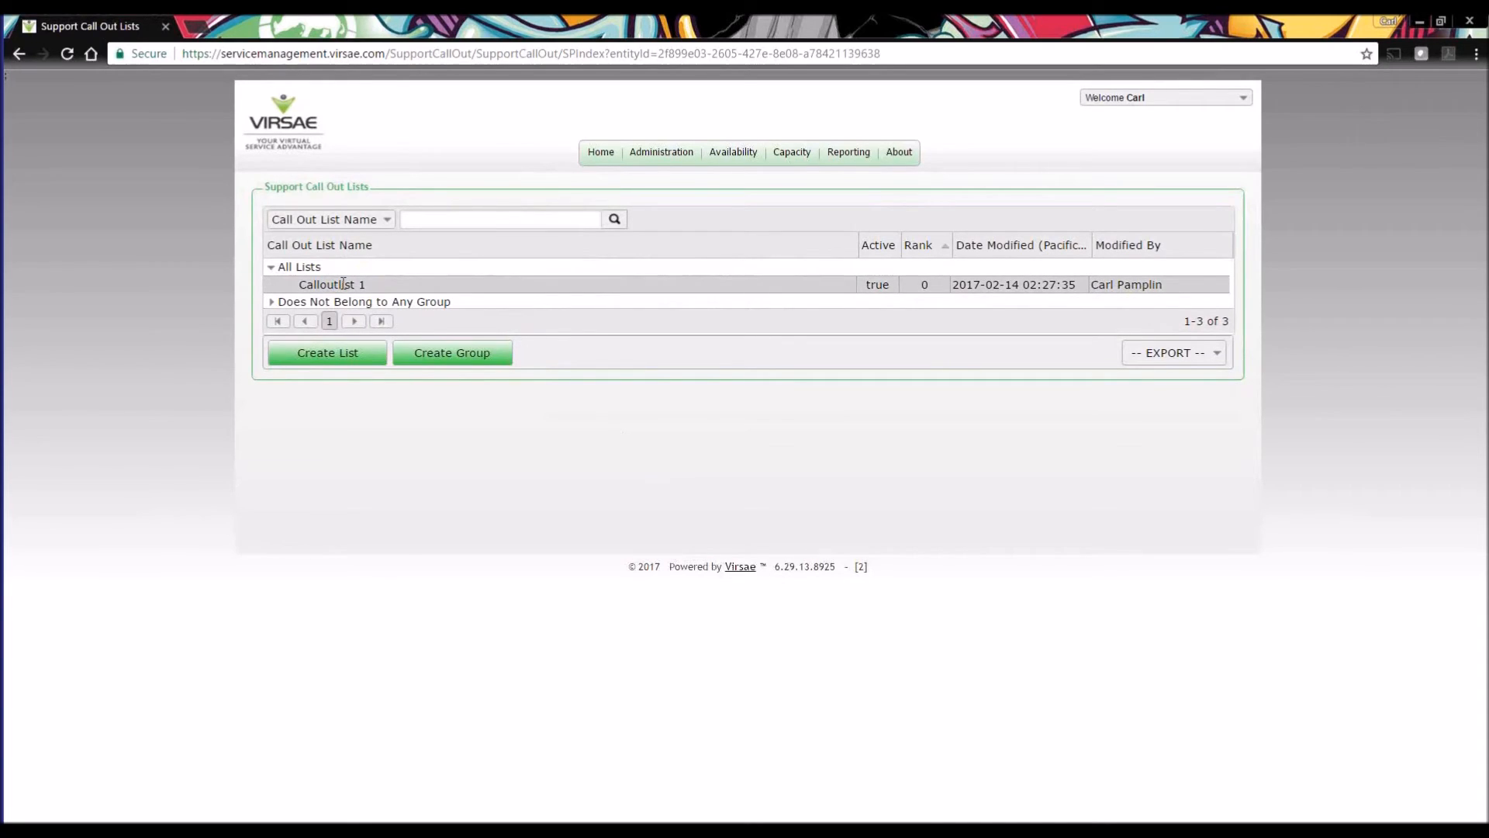
pyautogui.rightClick(343, 284)
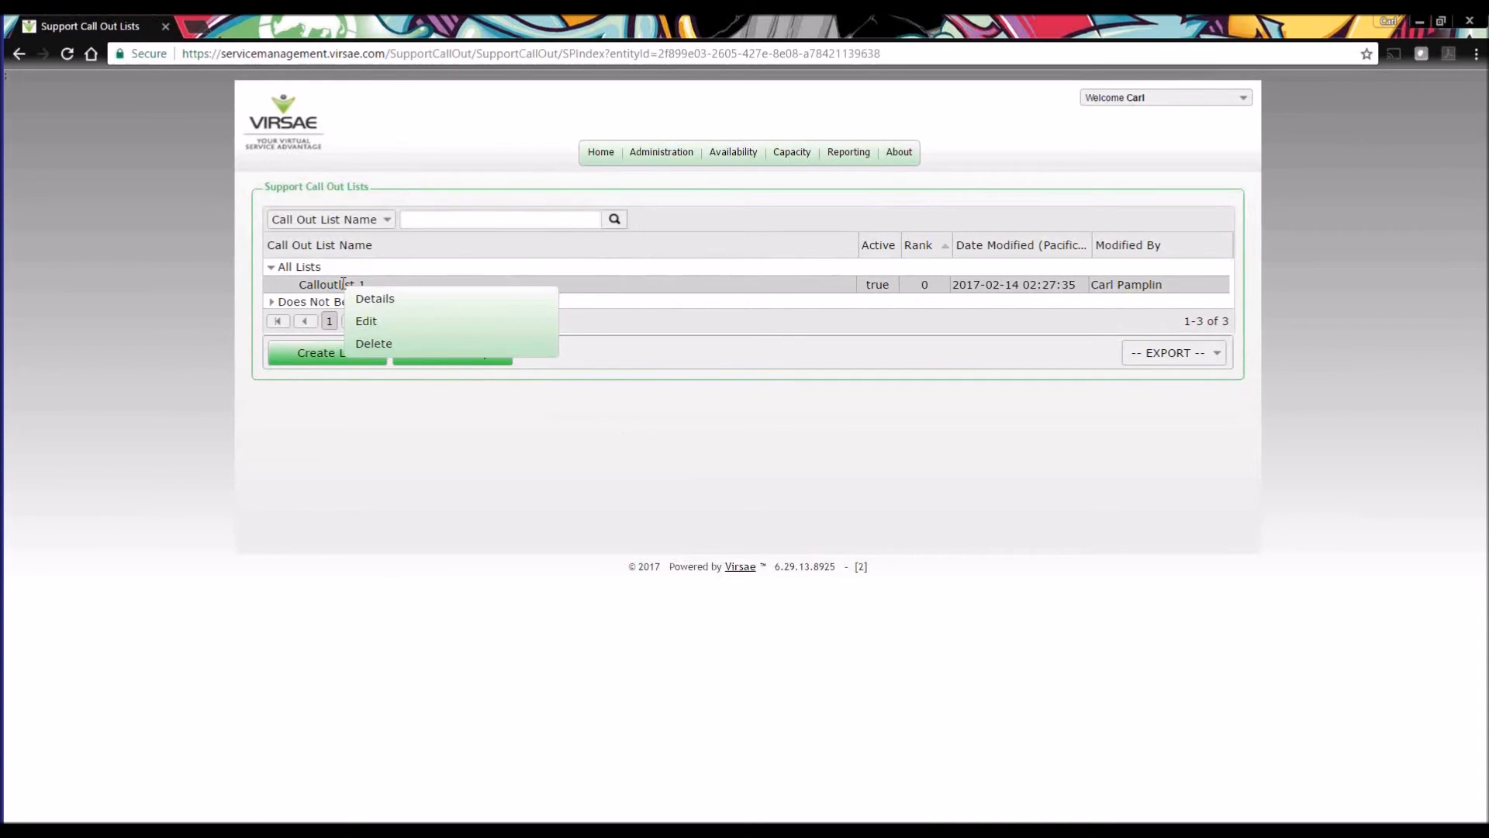
pyautogui.click(370, 322)
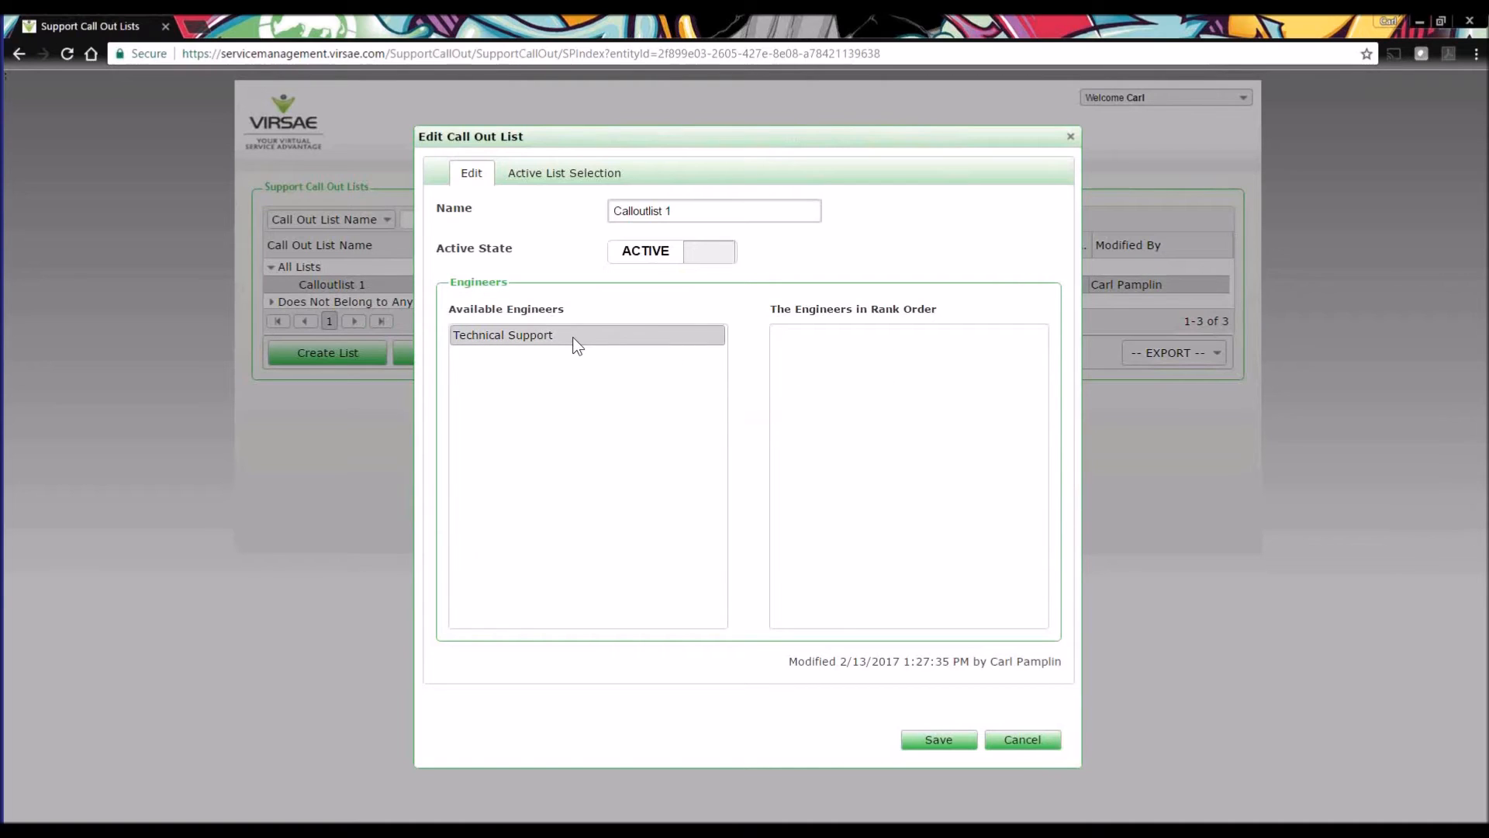
pyautogui.moveTo(589, 336); pyautogui.dragTo(876, 374)
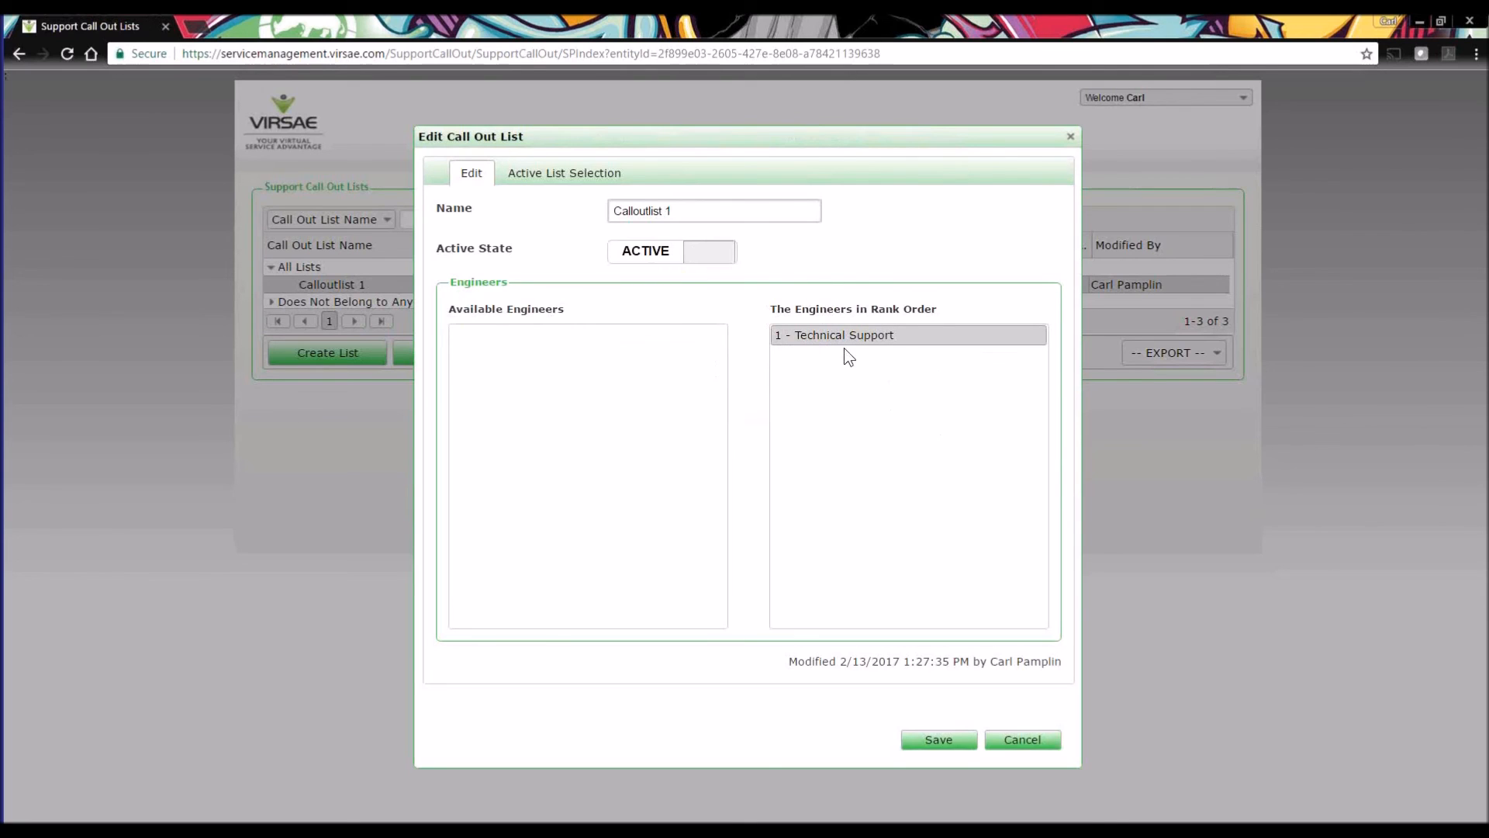
pyautogui.click(940, 740)
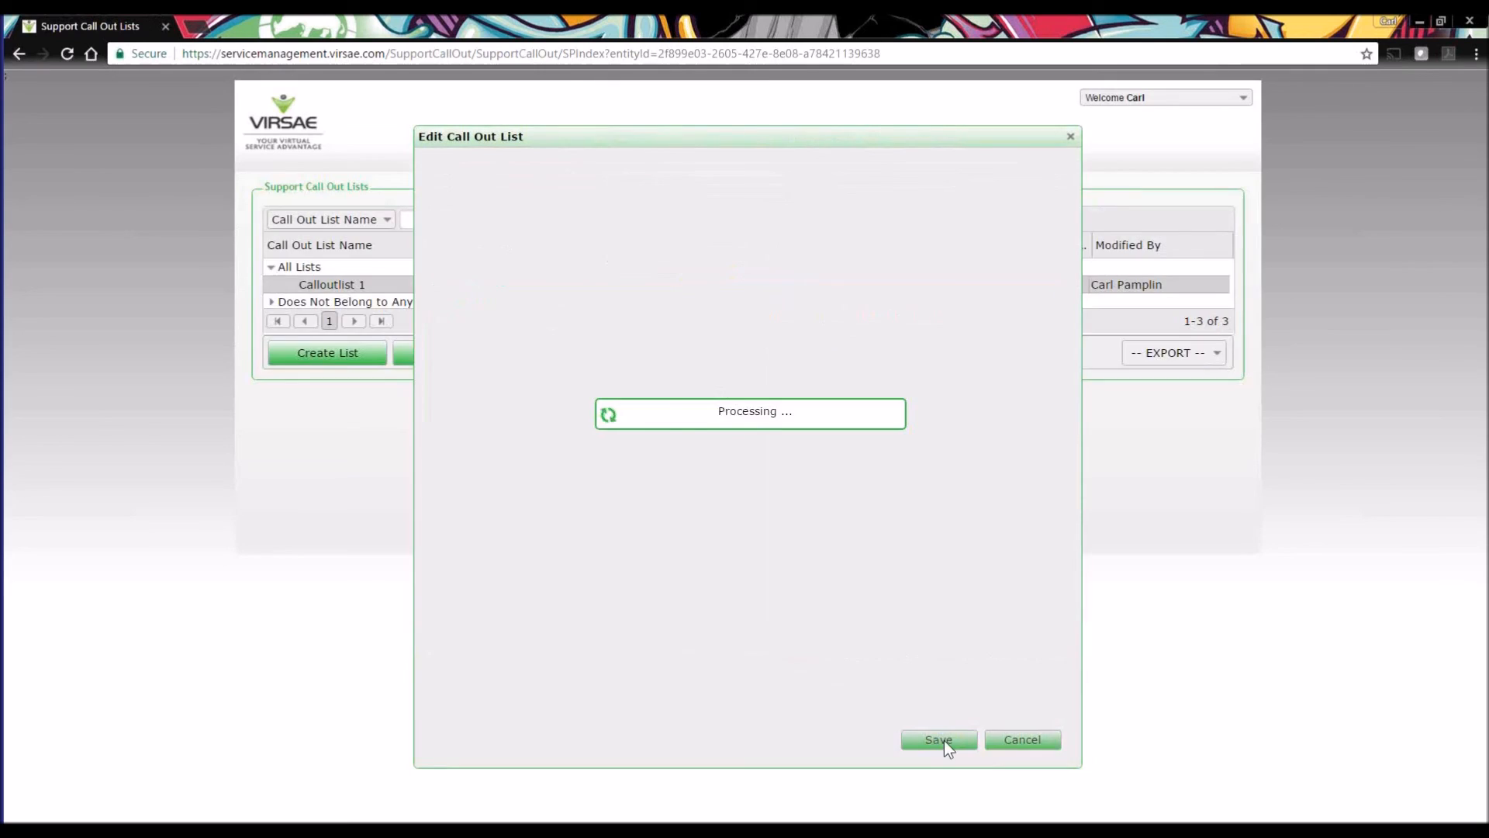